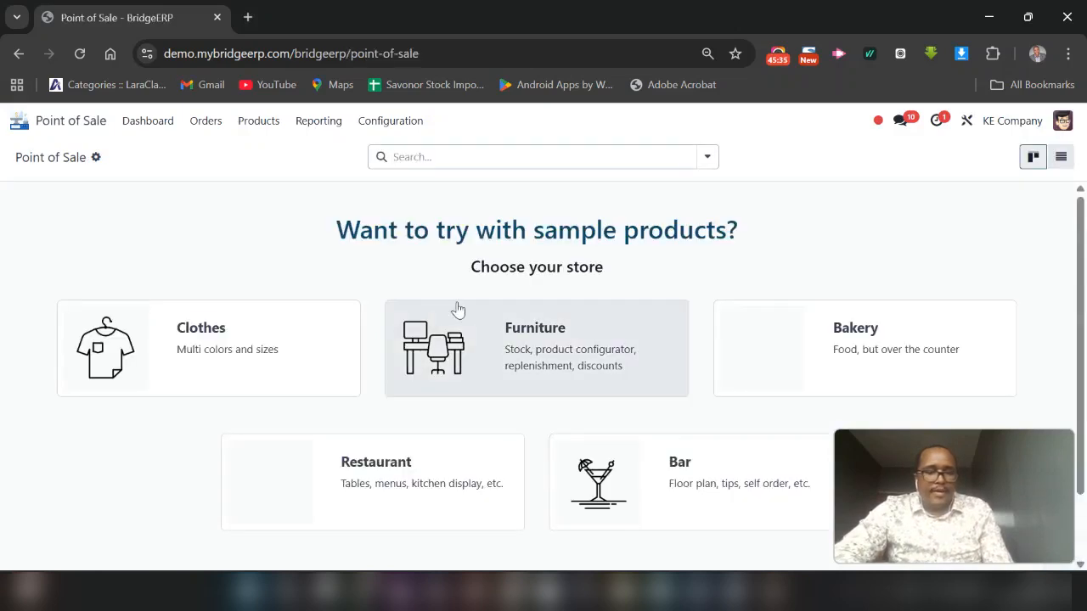
Set up a point of sale from the Restaurant sample store
scroll(452, 380, "down", 1)
left_click(417, 425)
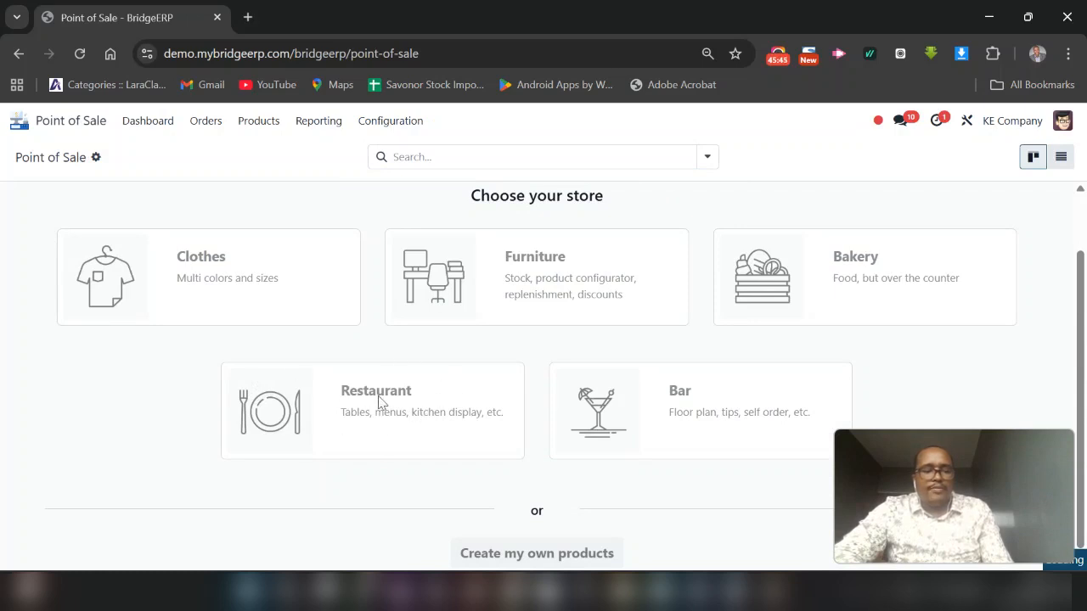
left_click(390, 121)
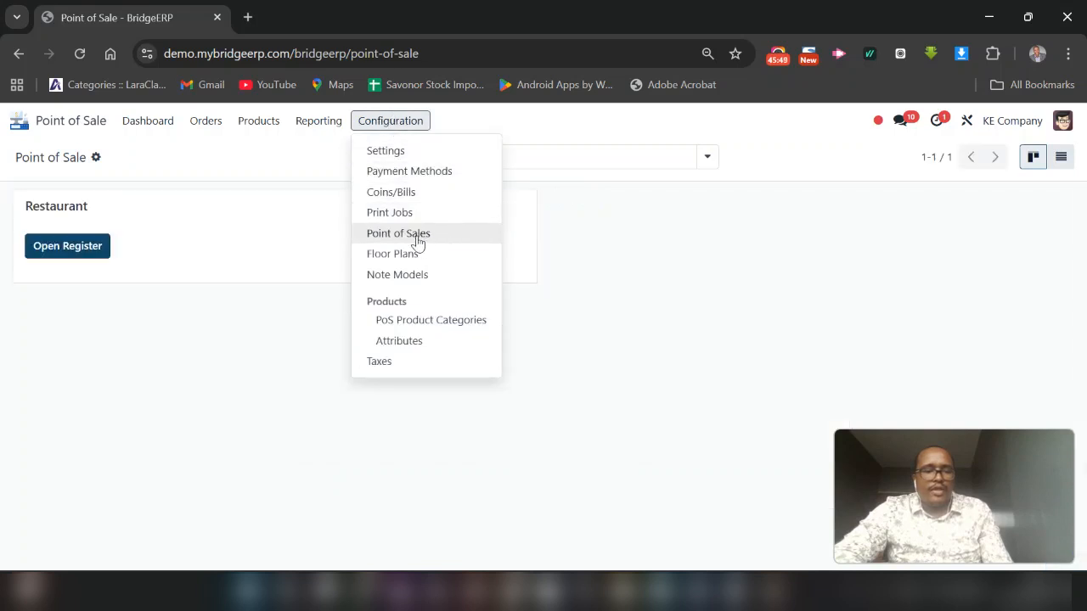
left_click(198, 370)
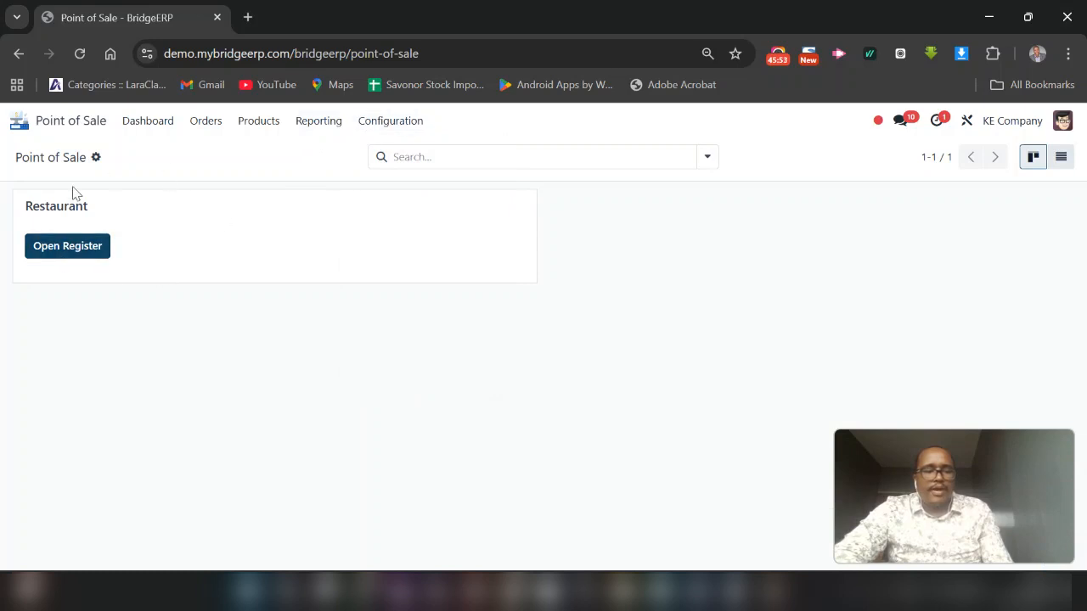
Open the KE Company floor plan from the floors list of the Restaurant's point of sale settings
left_click(384, 122)
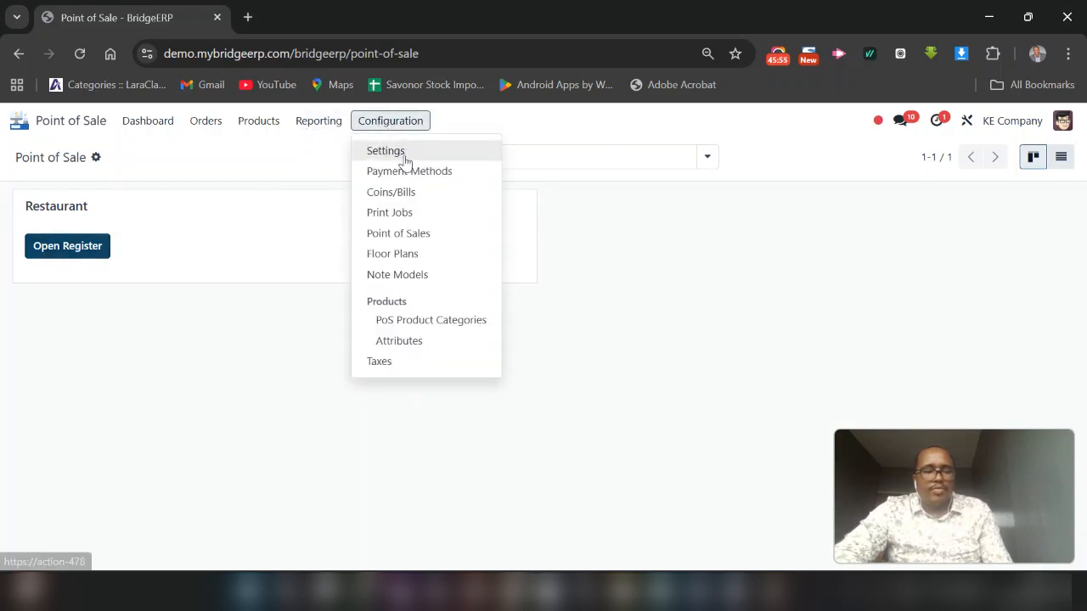
left_click(405, 162)
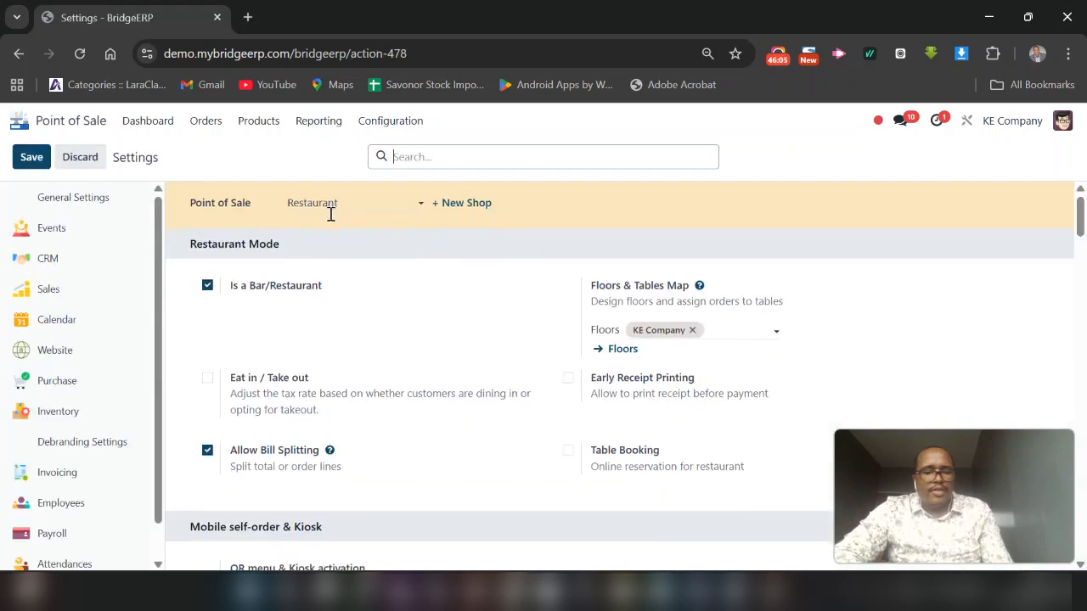
scroll(330, 214, "down", 1)
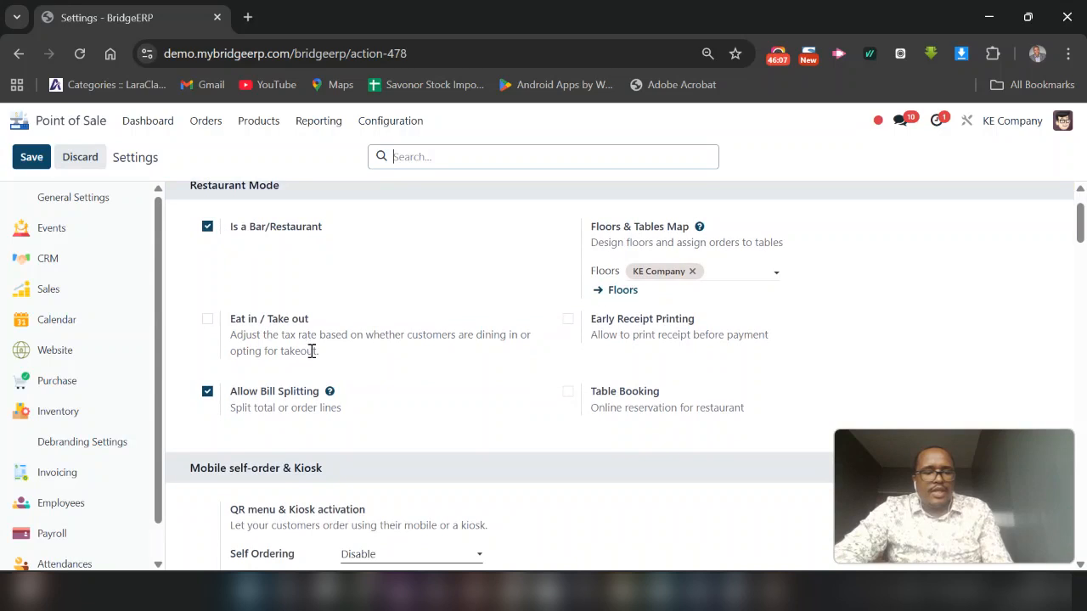
scroll(311, 349, "down", 1)
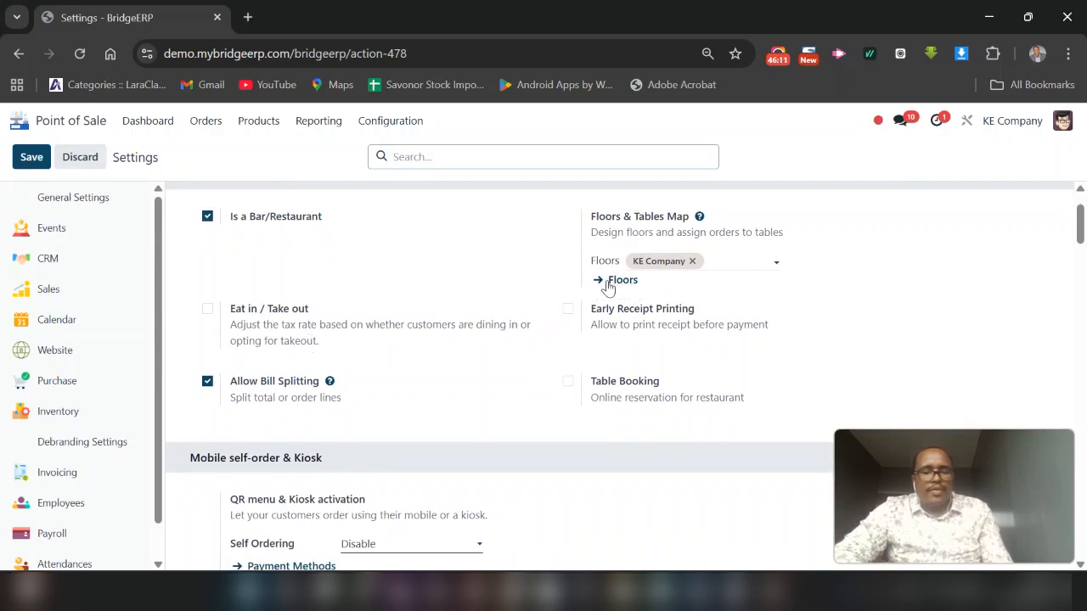
left_click(625, 291)
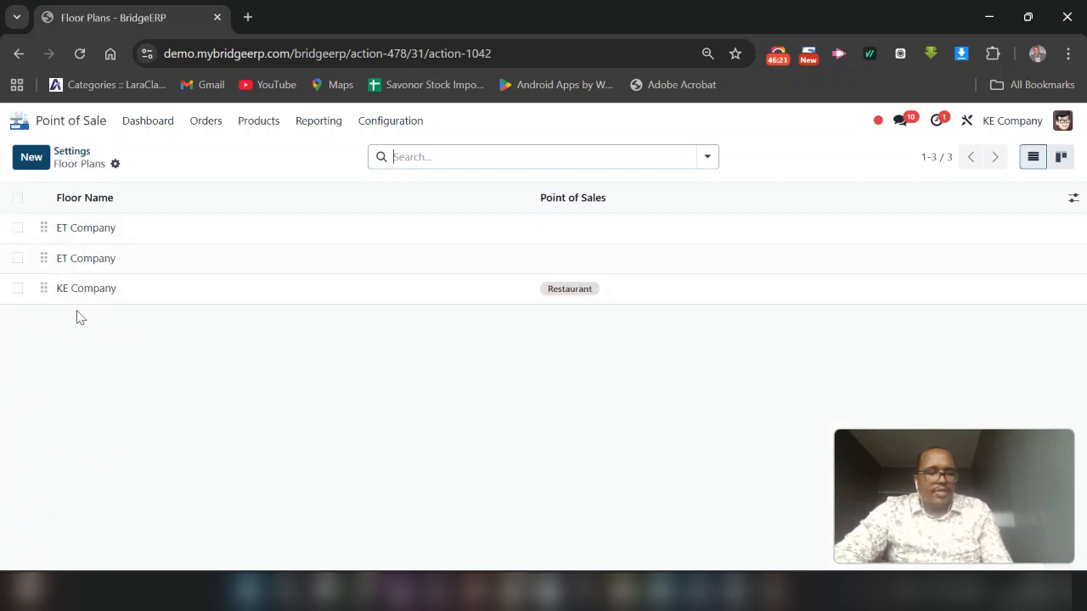
left_click(261, 288)
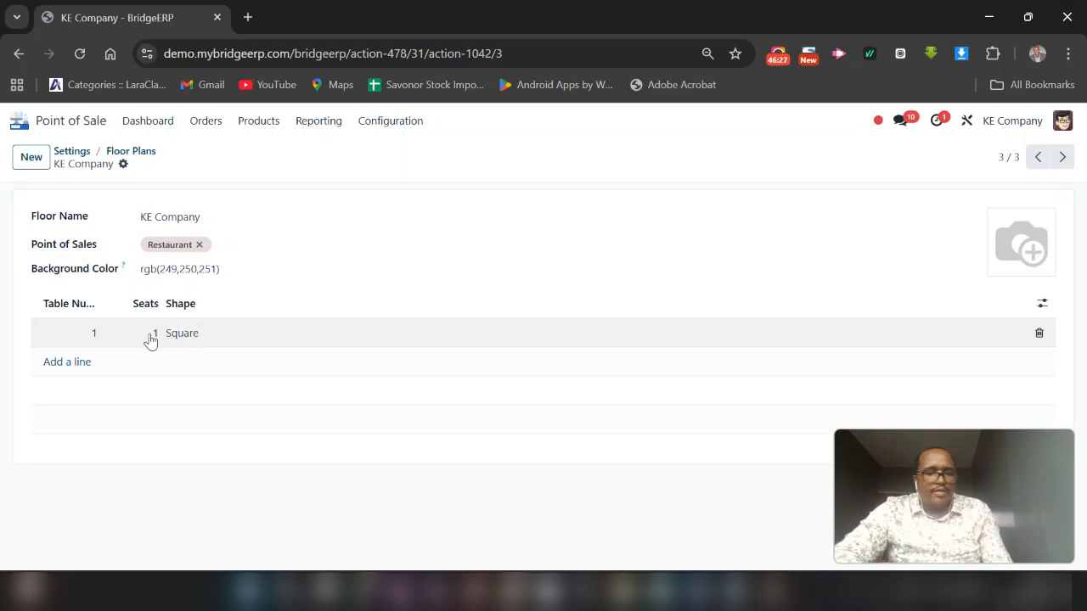
Rename the KE Company floor as Ke Restaurant
left_click(154, 214)
triple_click(164, 217)
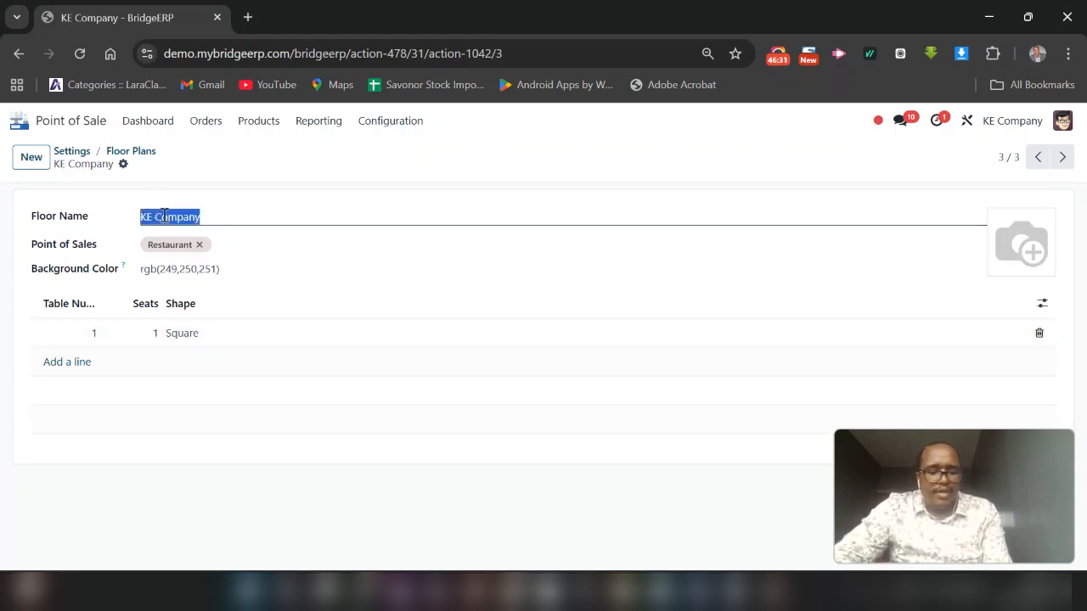
type("Ke Restaurant")
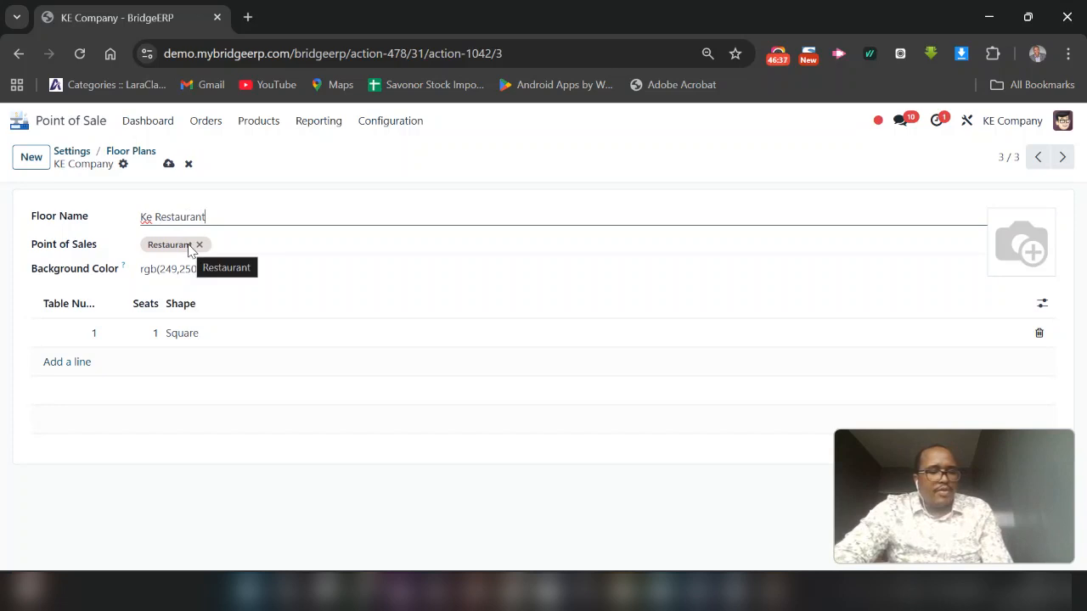
left_click(180, 272)
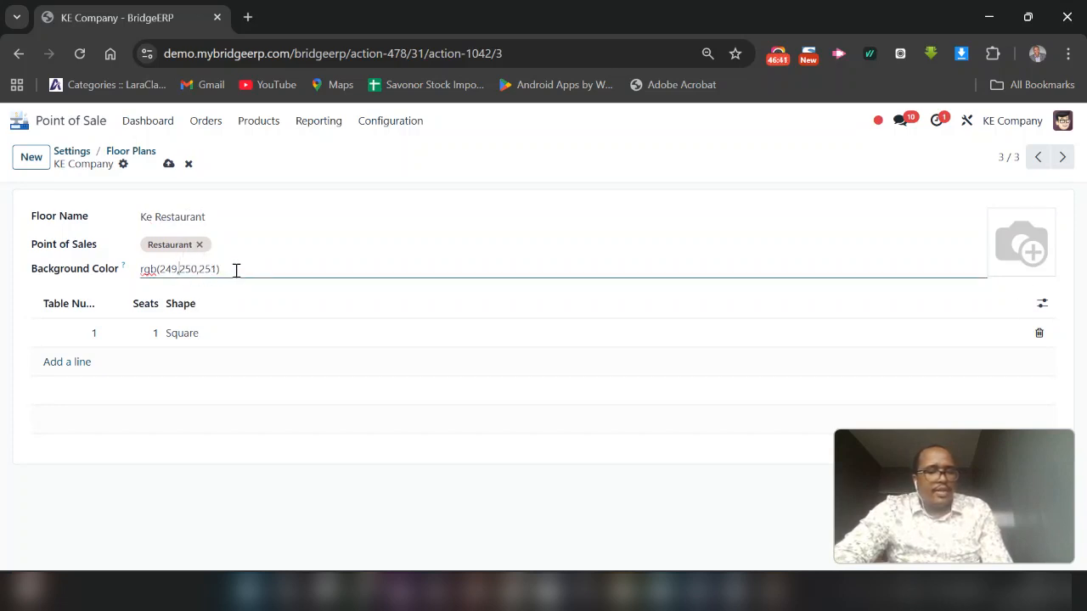
left_click_drag(231, 269, 141, 269)
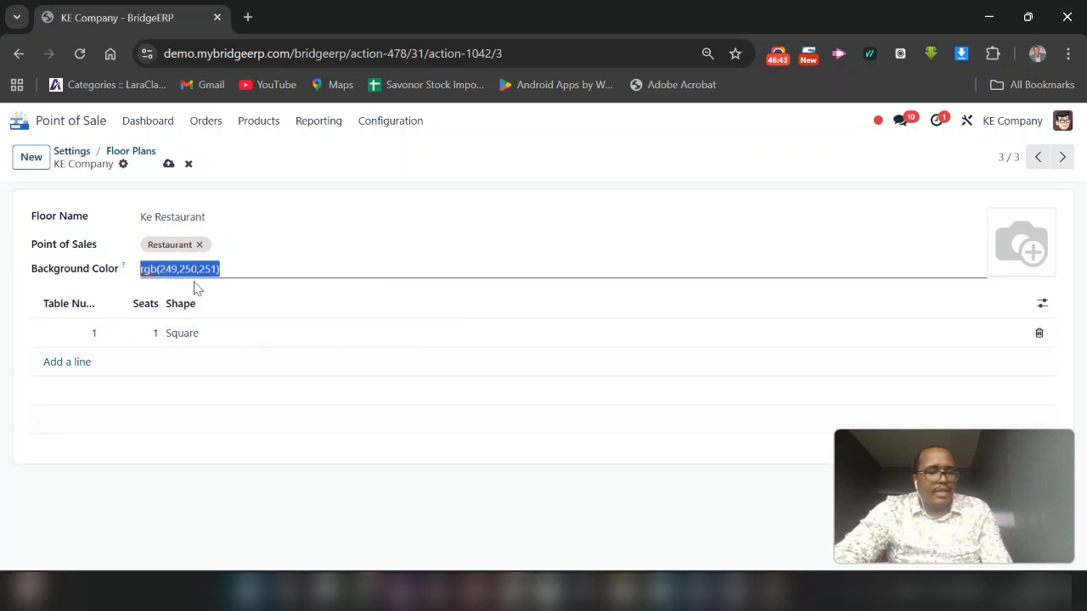
Set the number of seats of table 1 to 4
left_click(90, 334)
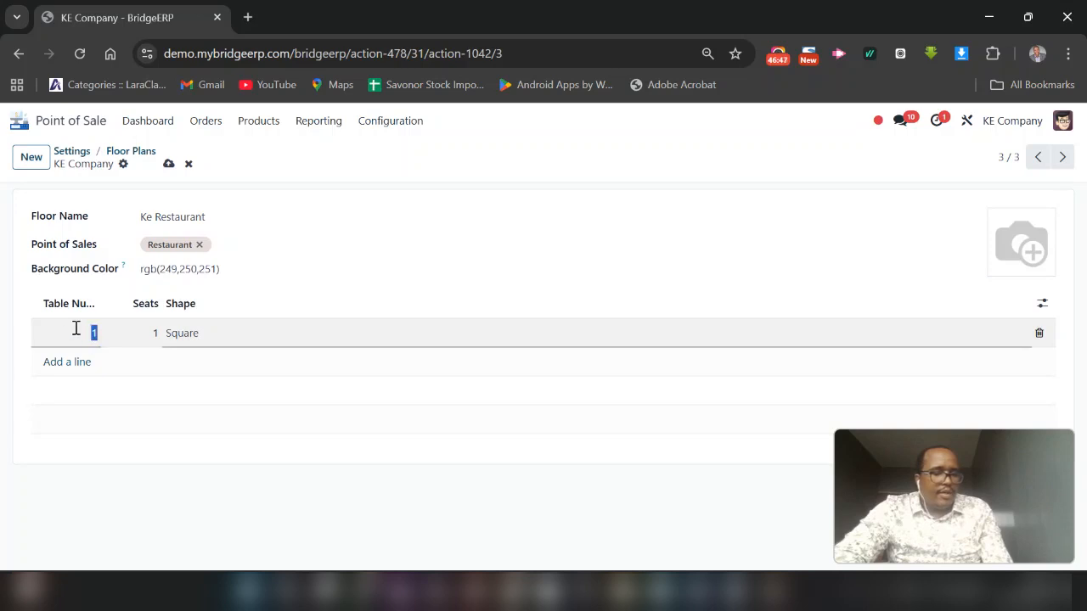
key("Tab")
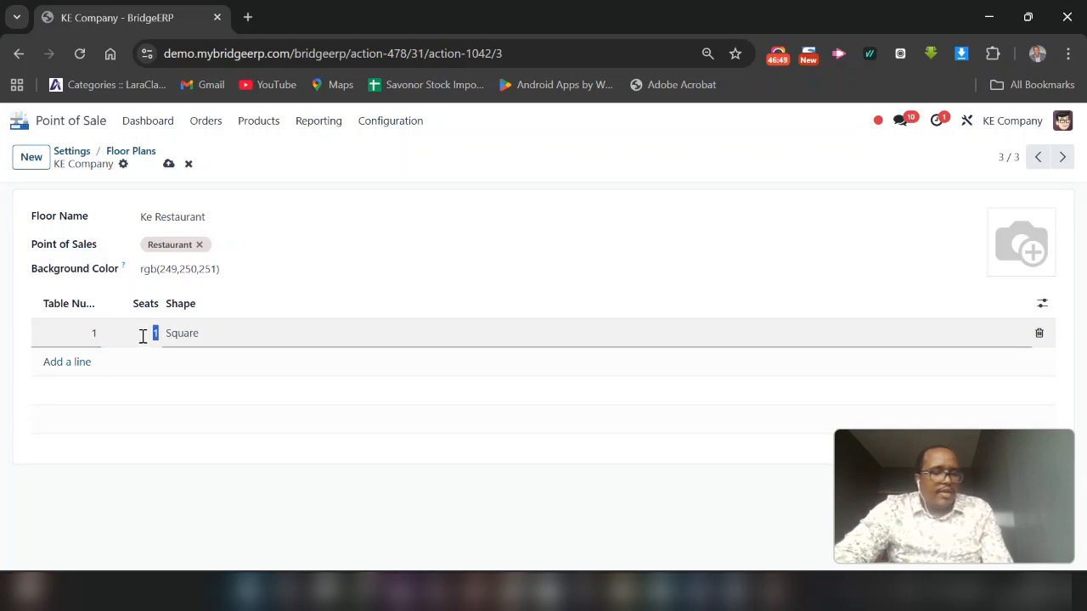
type("4")
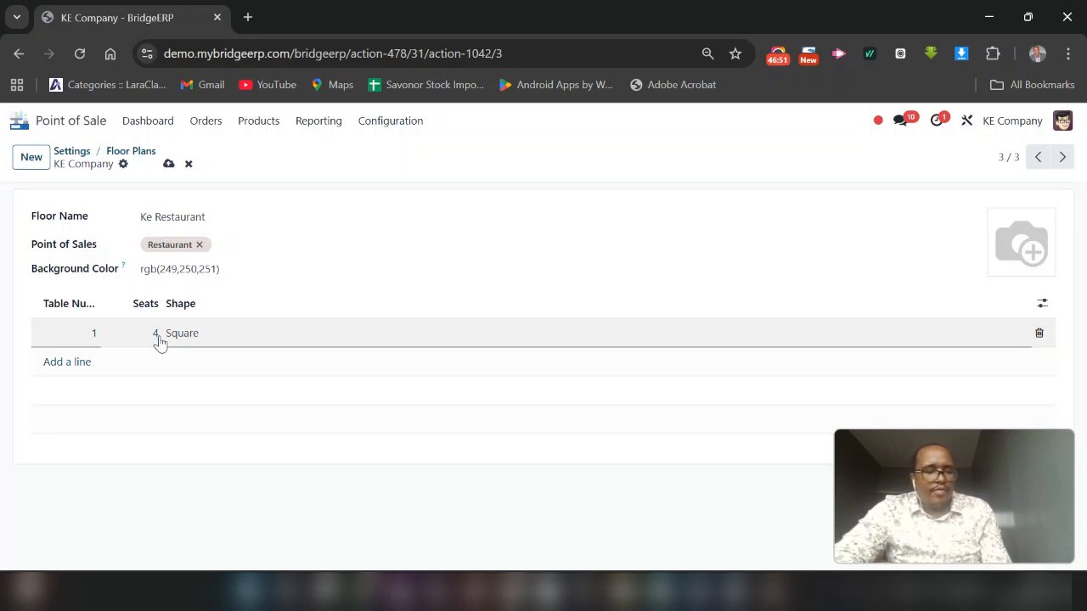
left_click(218, 382)
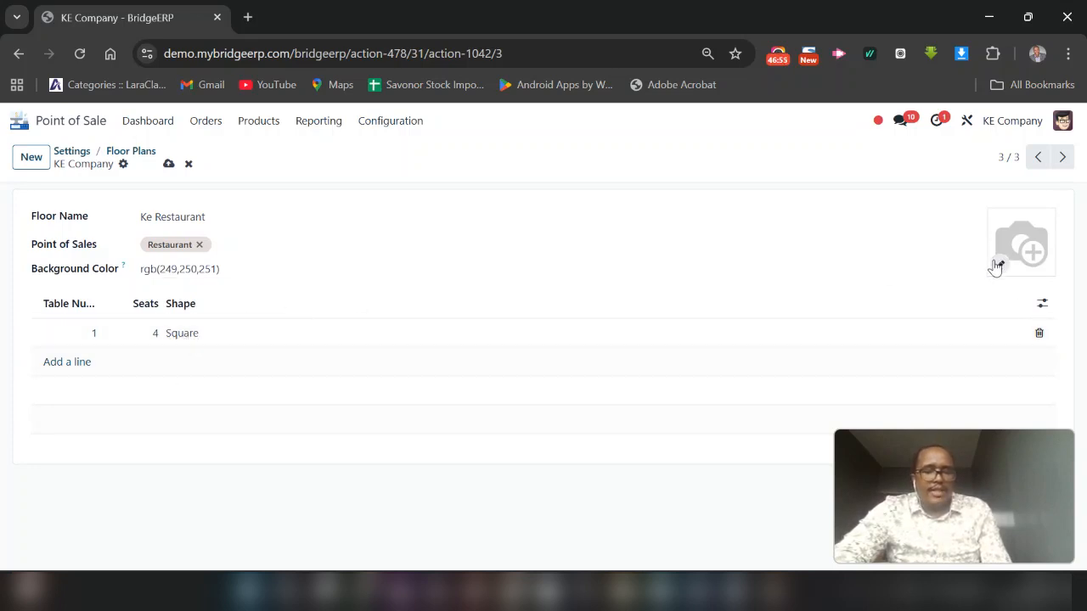
Add Main Floor.jpg as the floor's image and save the floor plan
left_click(999, 265)
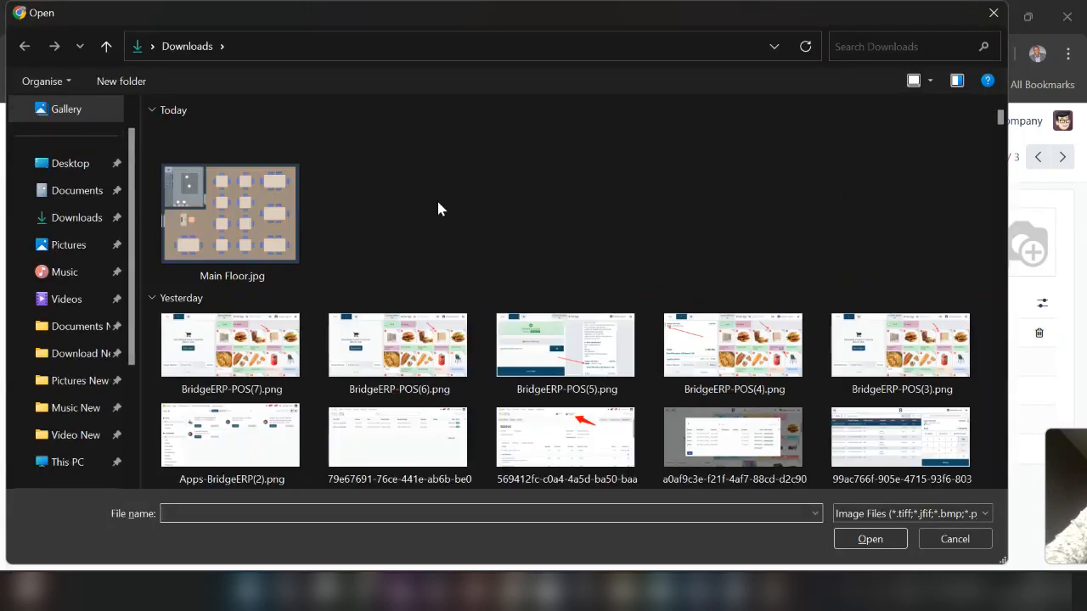
double_click(259, 222)
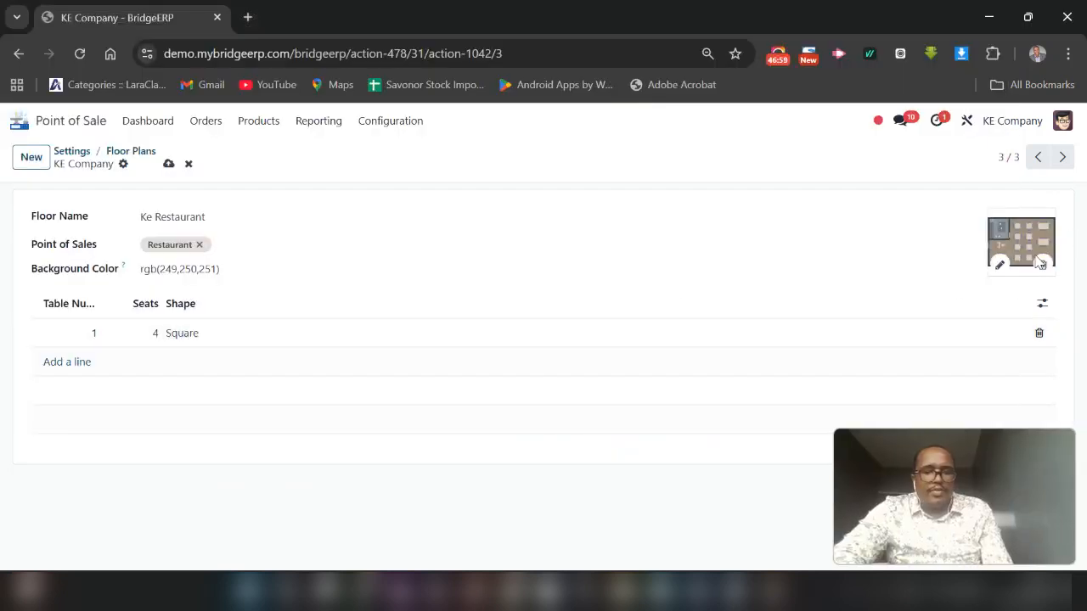
mouse_move(1042, 257)
left_click(168, 164)
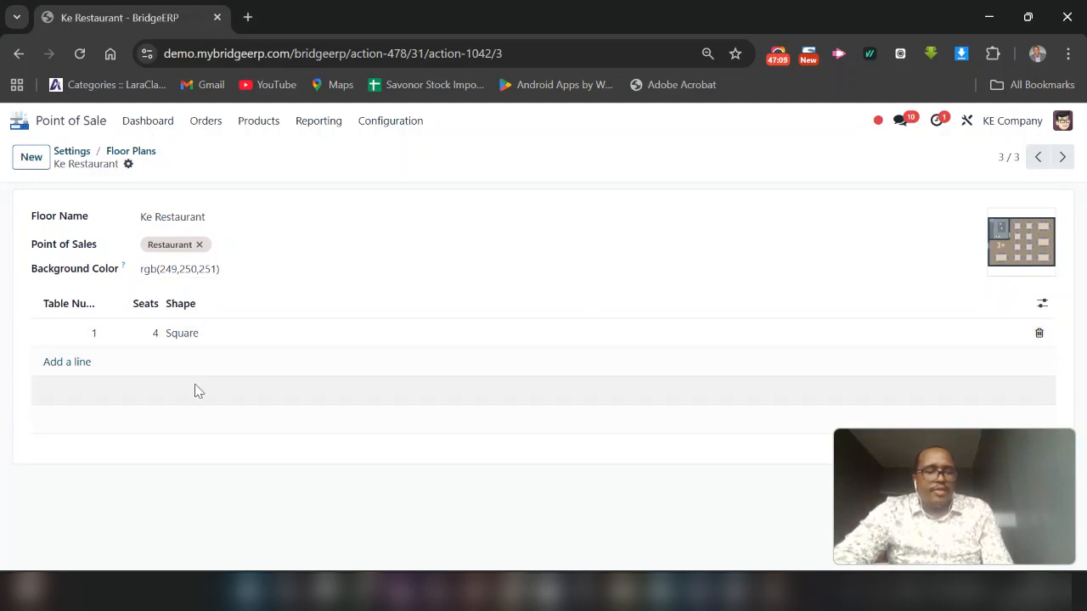
Open the Restaurant register from the dashboard, keeping the default opening cash and no opening note
left_click(149, 127)
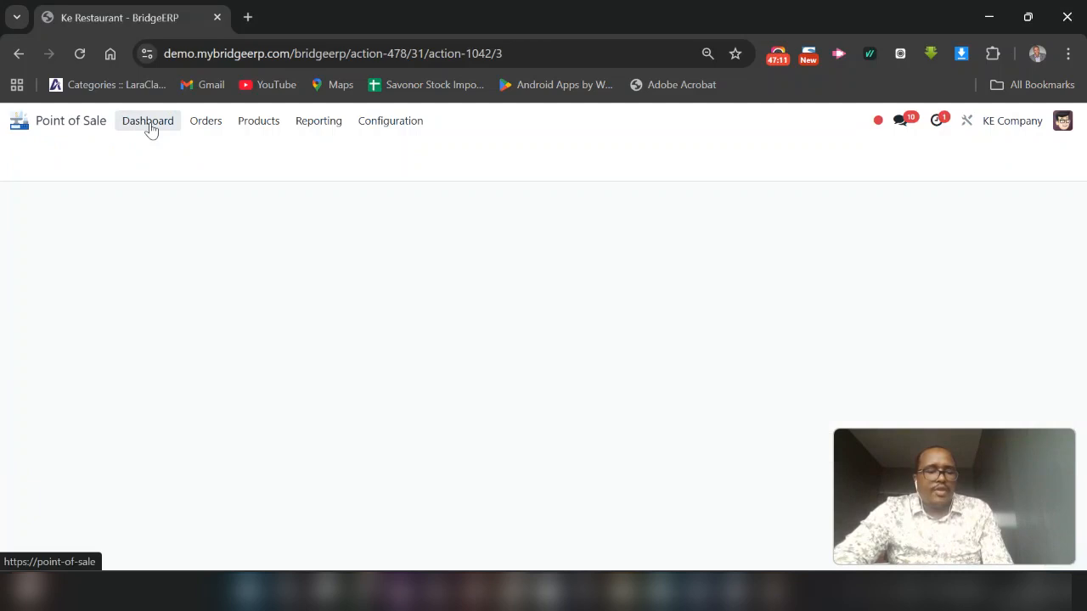
left_click(94, 245)
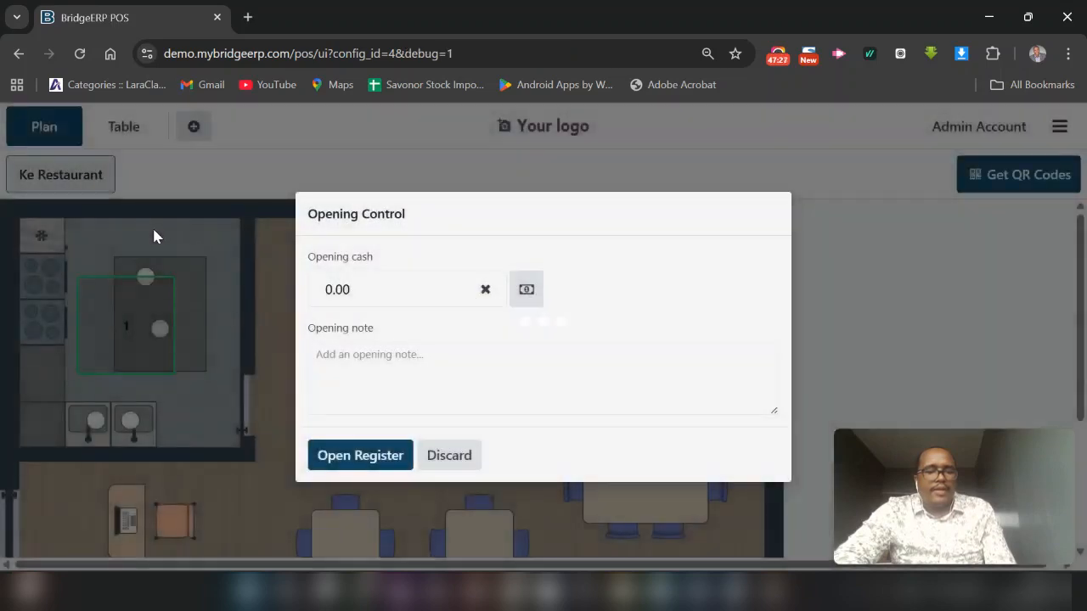
left_click(380, 458)
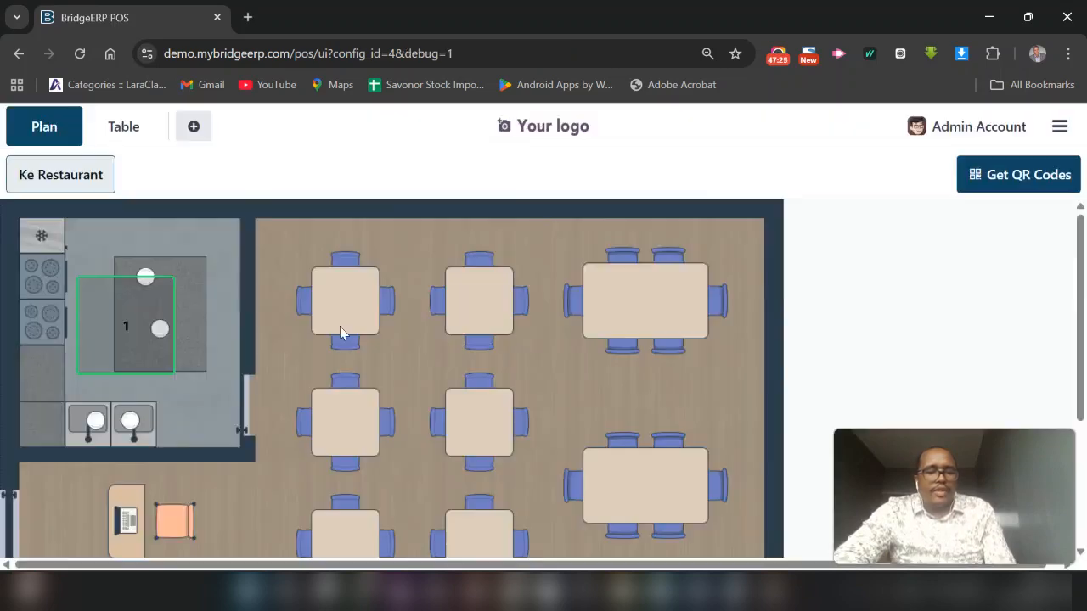
Look over the floor plan and try to move table 1 from the kitchen onto the upper-left dining table
scroll(395, 316, "down", 2)
scroll(395, 316, "up", 2)
scroll(395, 315, "down", 2)
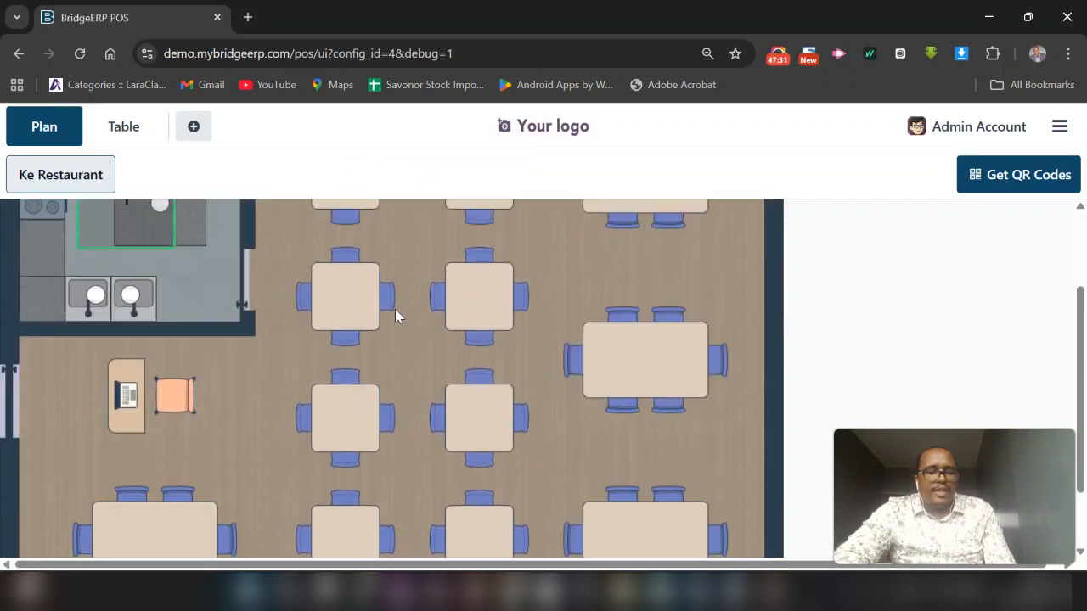
scroll(395, 316, "up", 2)
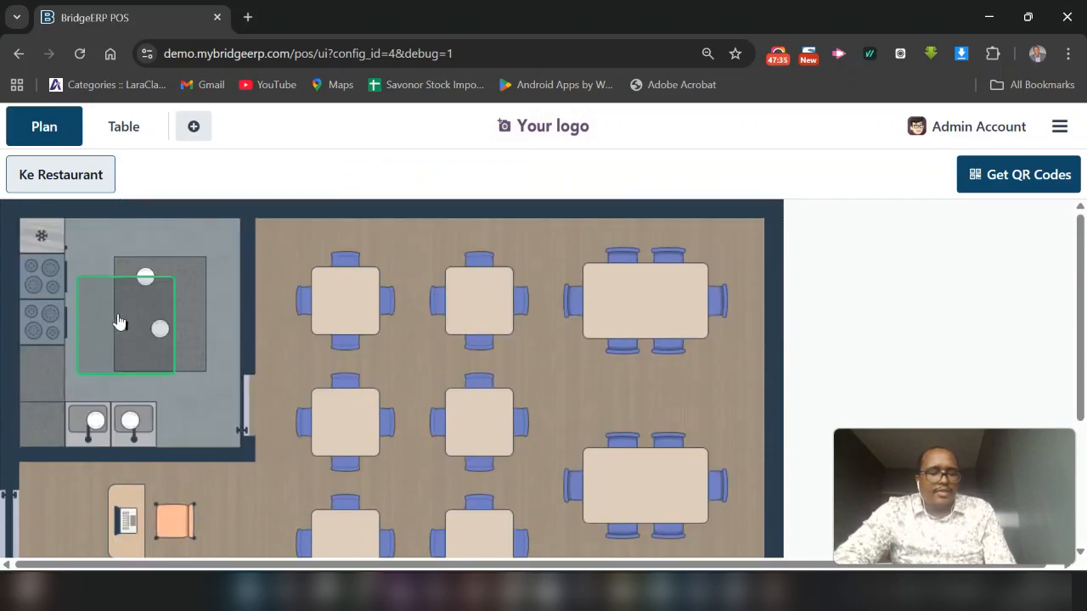
left_click_drag(125, 316, 342, 302)
Switch the floor plan to editing and move table 1 from the kitchen onto the upper-left four-seat dining table
left_click(1060, 133)
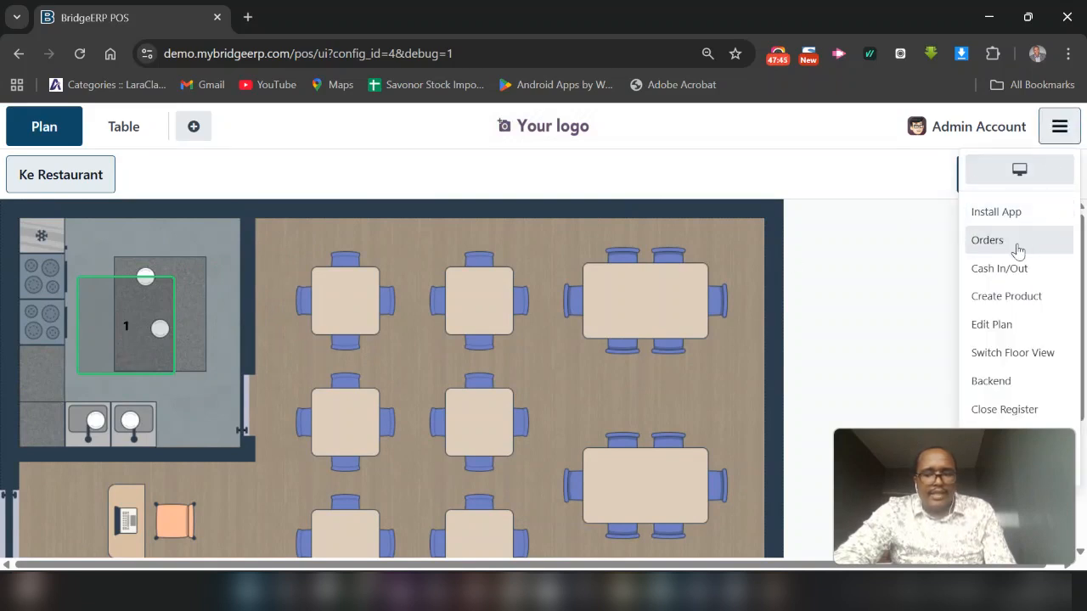
left_click(992, 331)
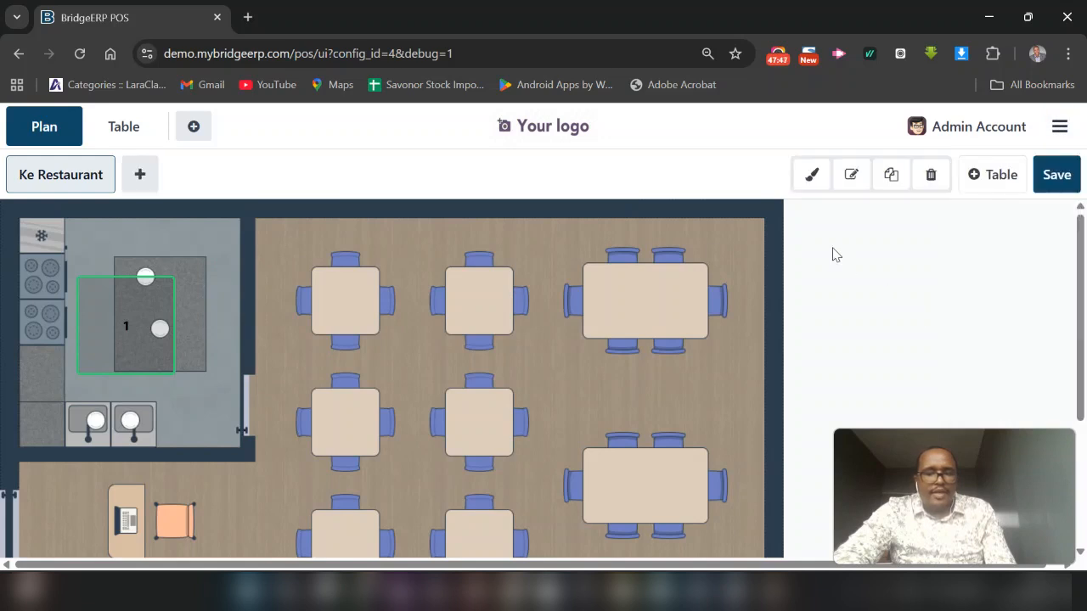
left_click_drag(121, 321, 345, 301)
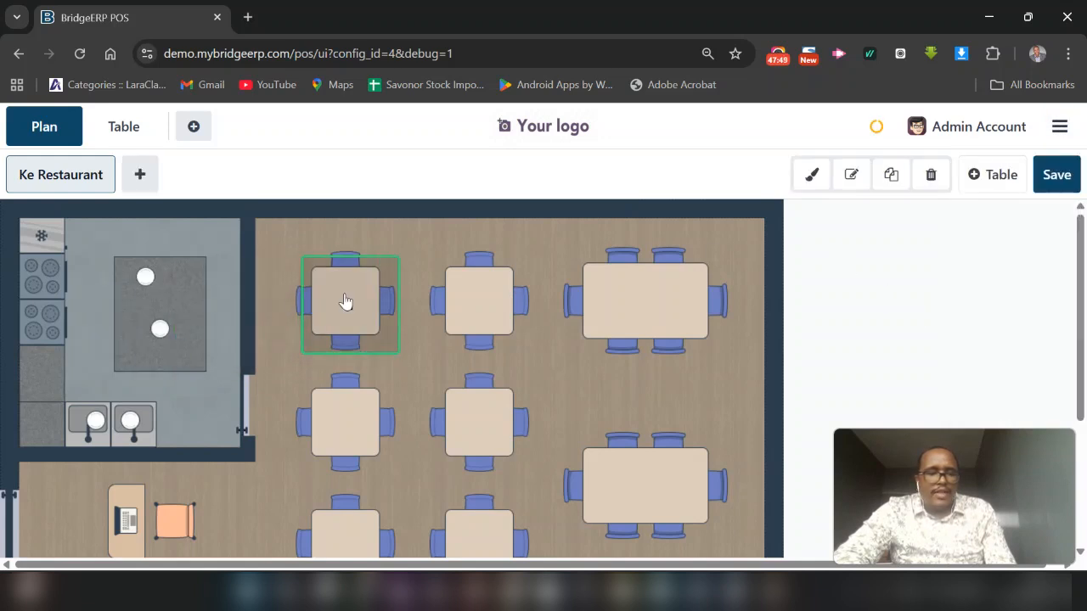
Resize table 1 so its outline matches the top of the drawn dining table beneath it
left_click(389, 331)
left_click_drag(400, 353, 382, 337)
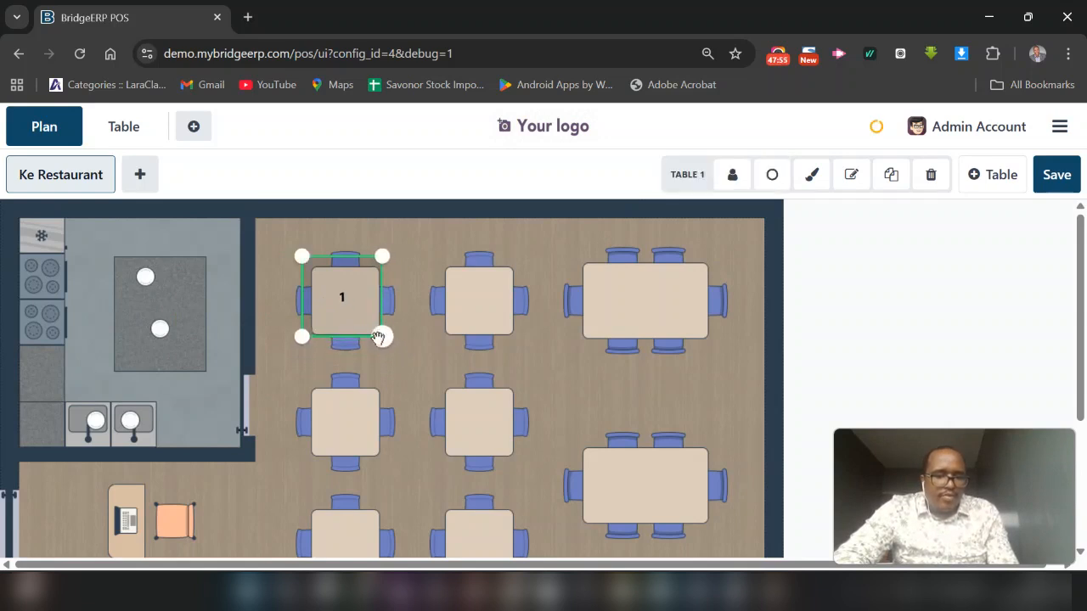
left_click_drag(299, 259, 315, 278)
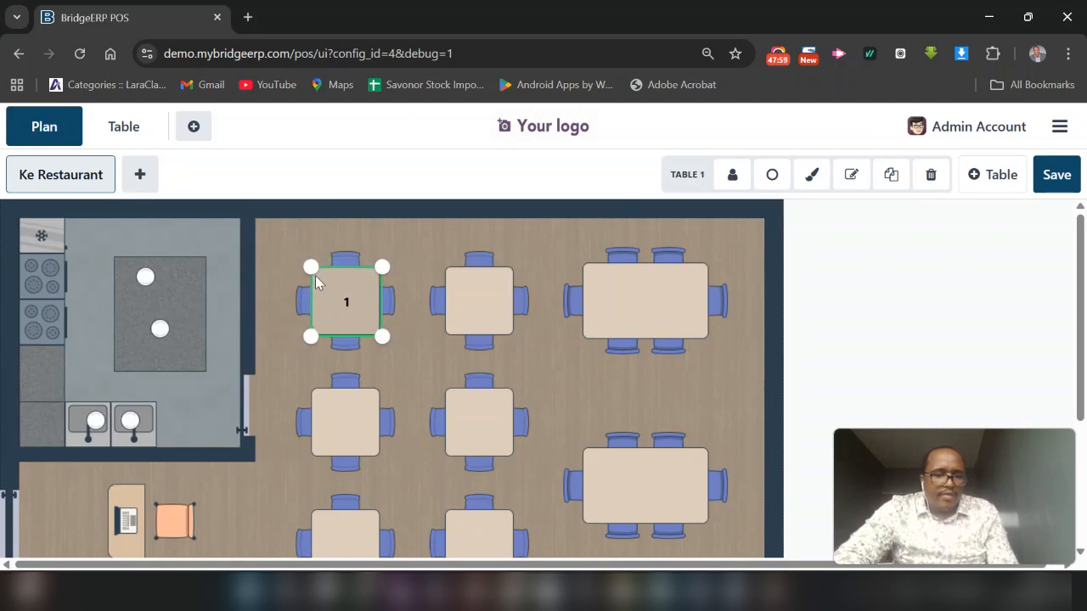
left_click_drag(376, 330, 373, 331)
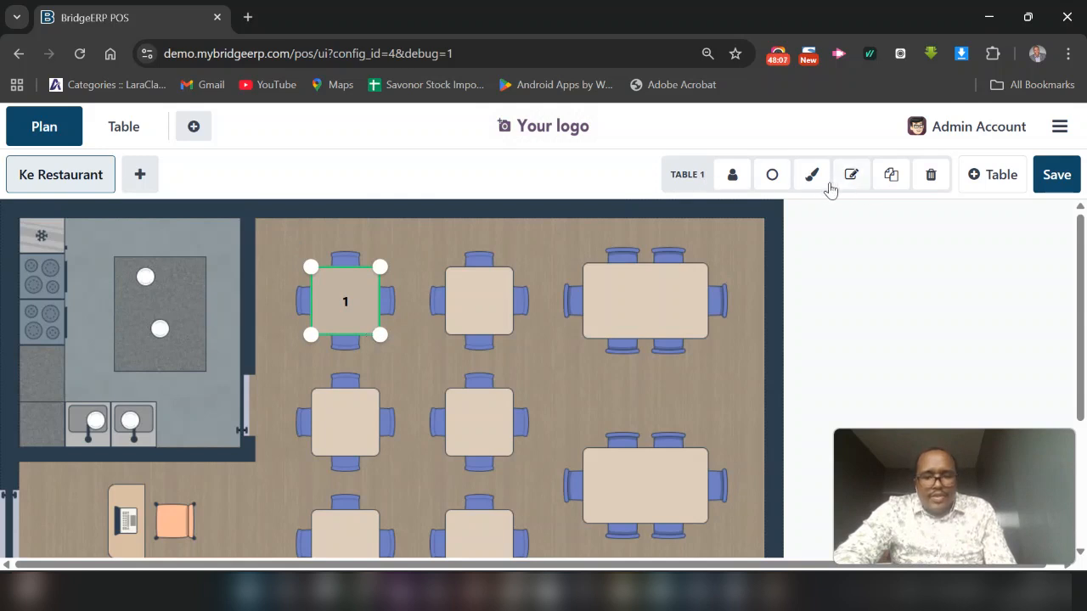
Change table 1 to a round shape and return it to square
scroll(505, 361, "down", 1)
left_click(772, 175)
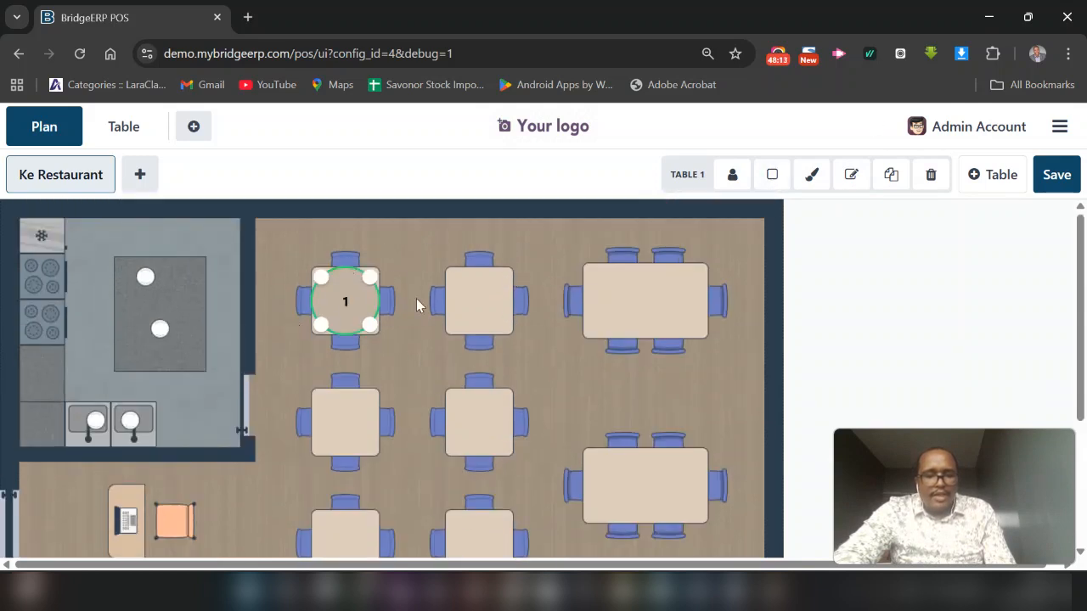
left_click(771, 175)
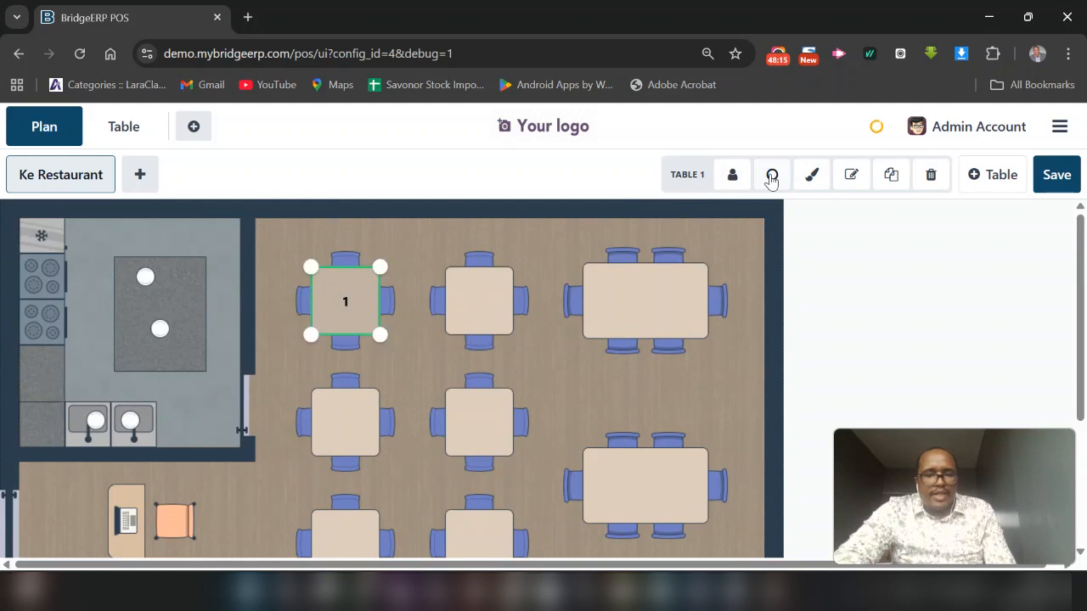
Colour table 1 orange, then open the floor image file chooser and cancel it without choosing a file
left_click(818, 185)
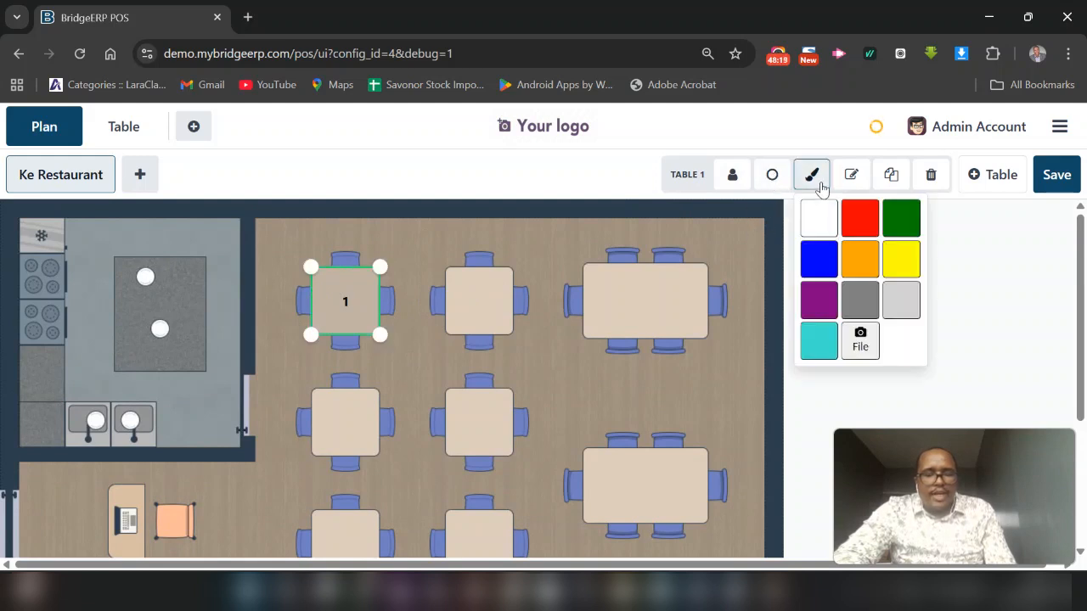
left_click(860, 259)
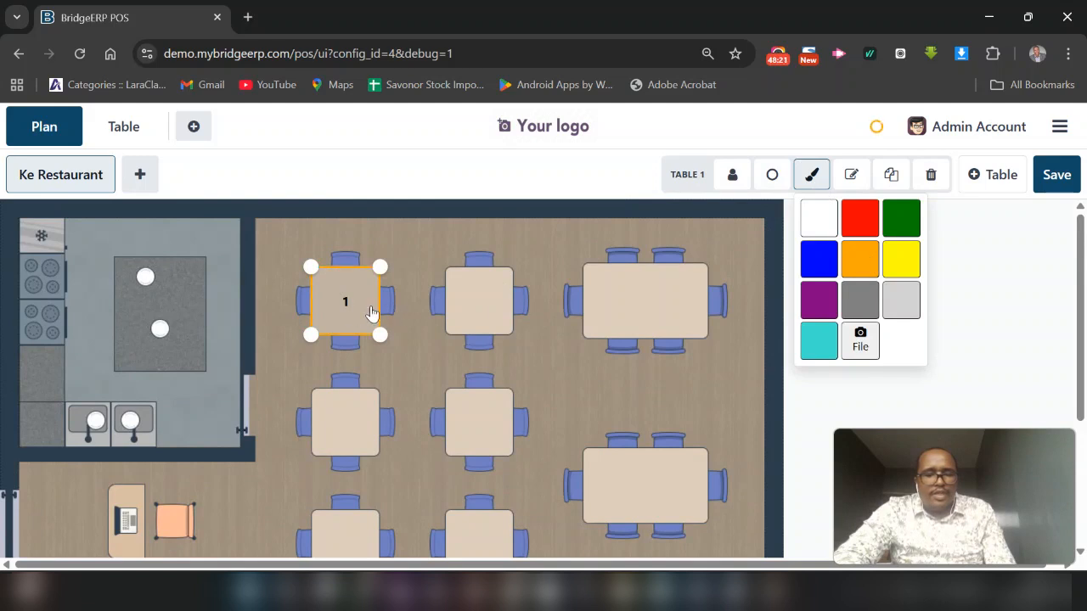
left_click(861, 342)
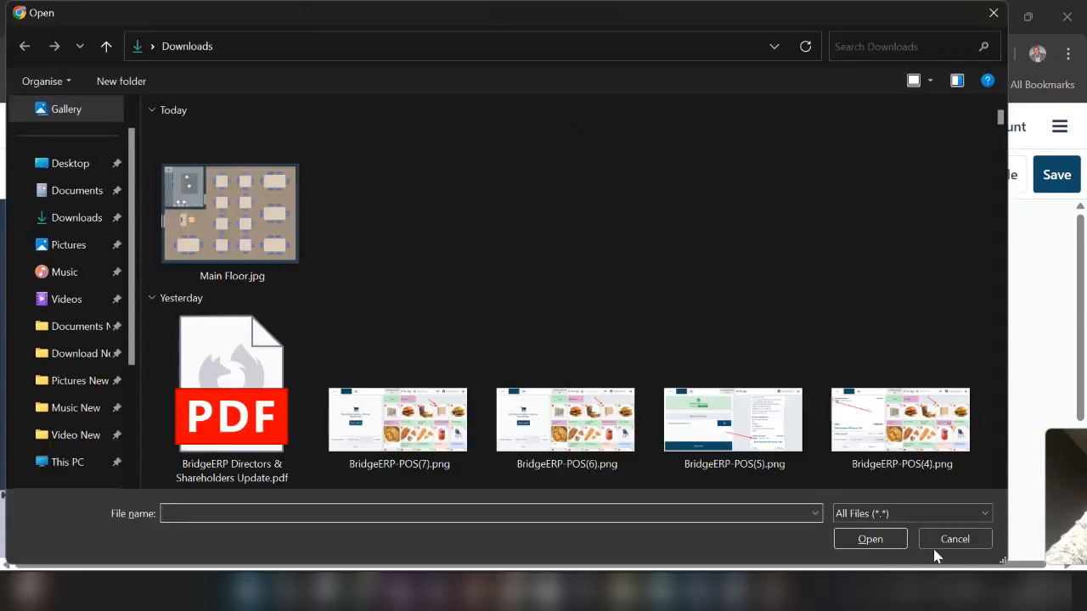
left_click(937, 543)
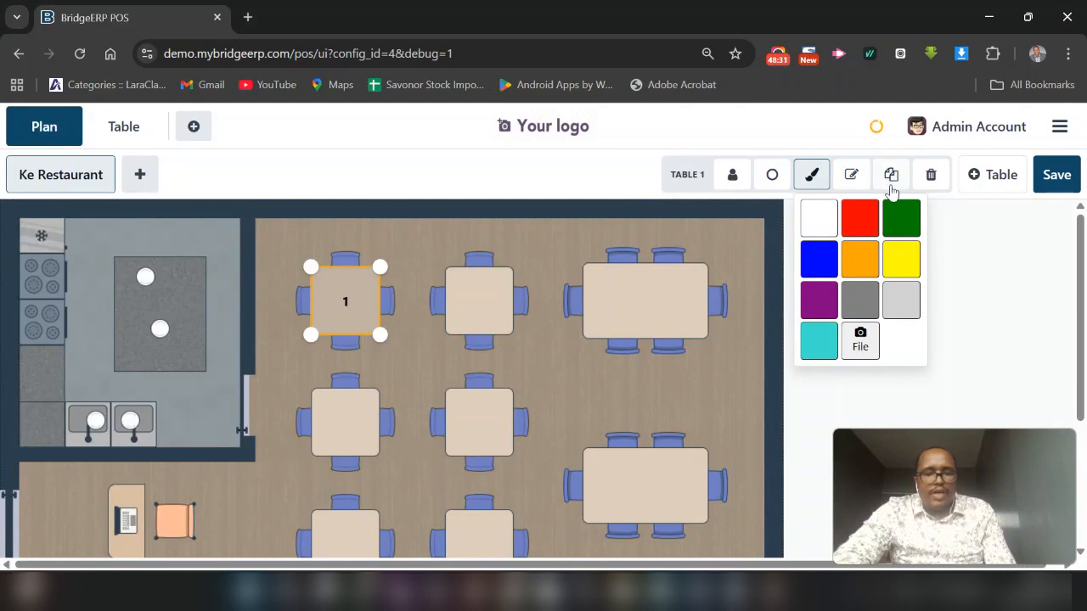
left_click(976, 250)
Duplicate table 1 and place the copy, table 2, on the neighbouring four-seat dining table in the same row
scroll(478, 384, "down", 3)
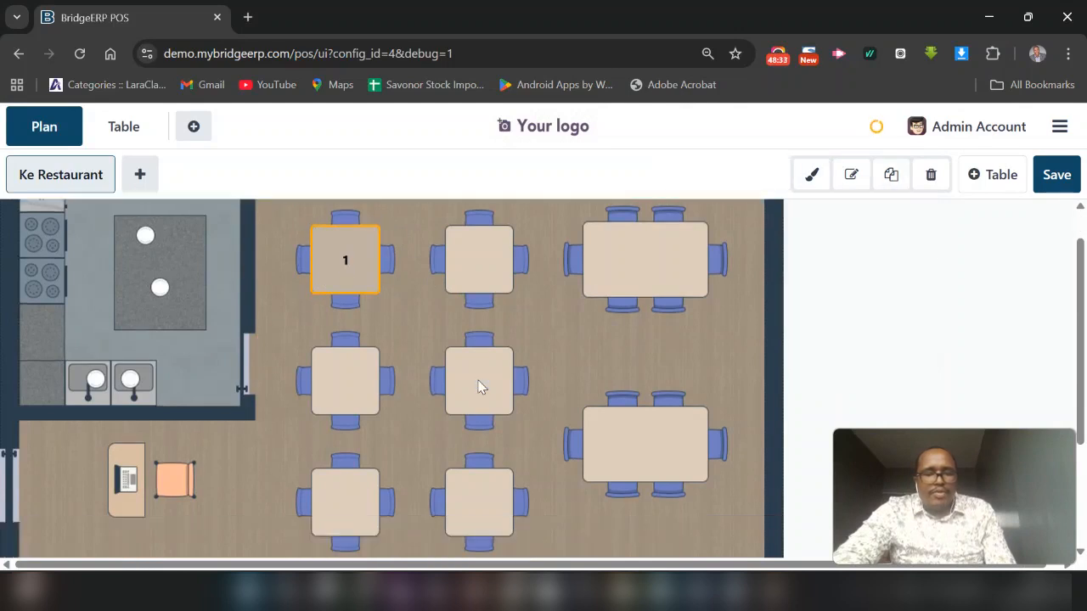
scroll(478, 386, "up", 2)
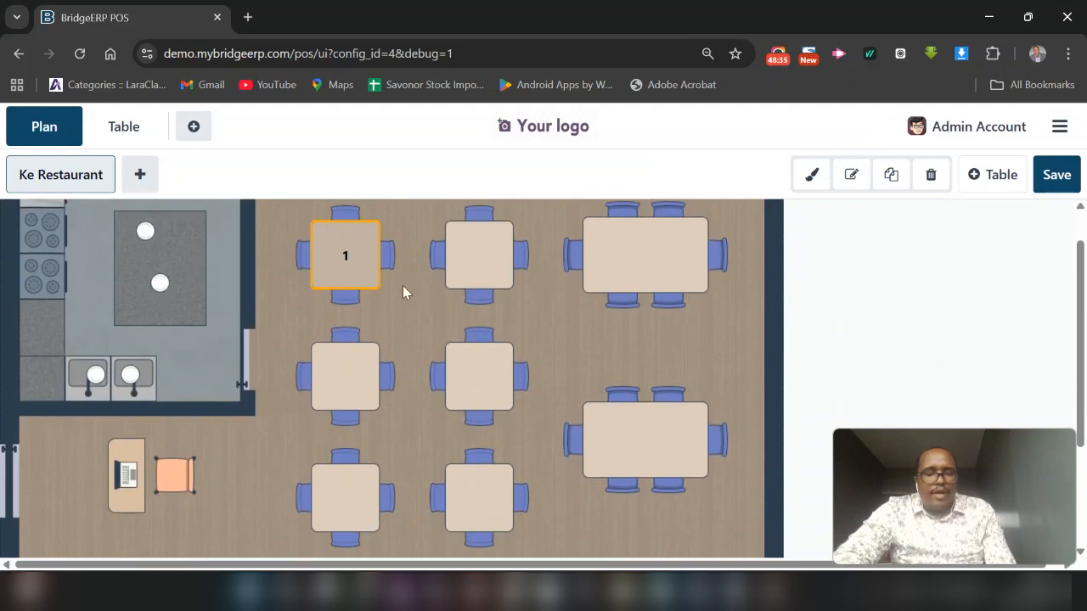
scroll(298, 526, "down", 2)
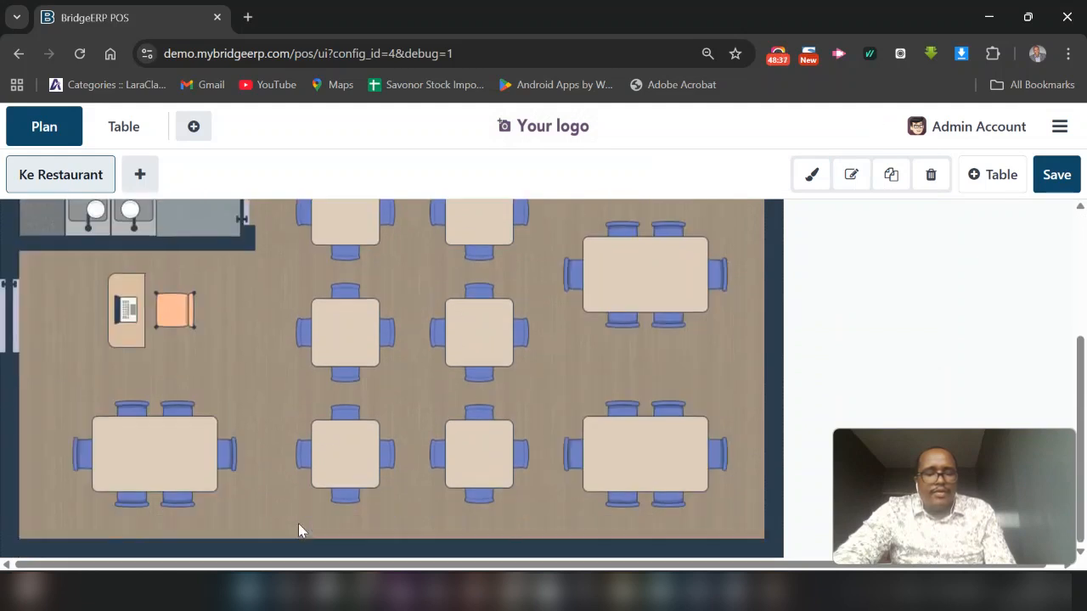
scroll(499, 462, "up", 2)
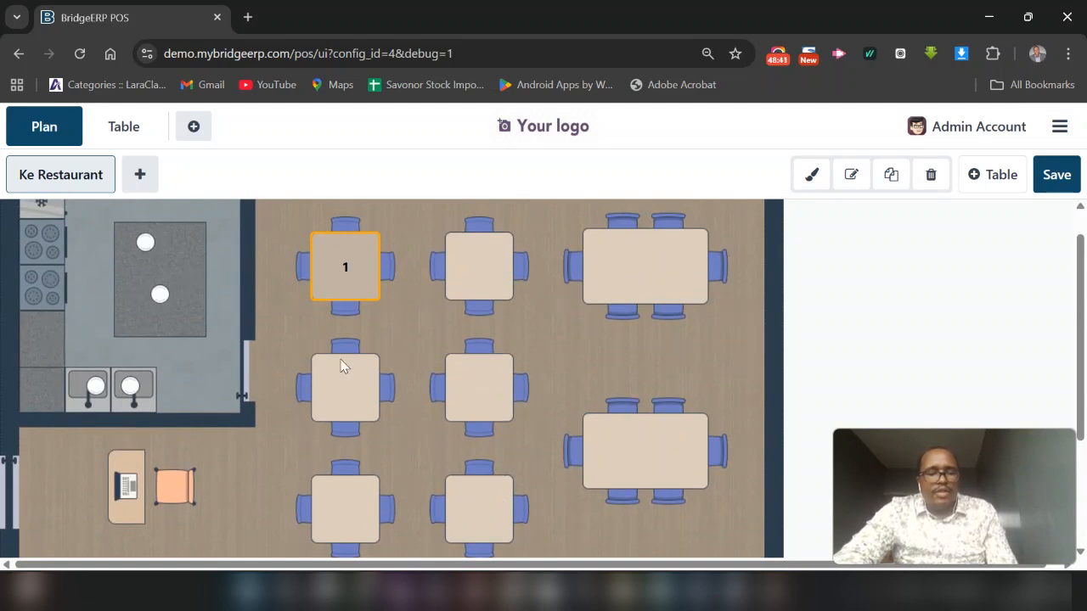
left_click(333, 266)
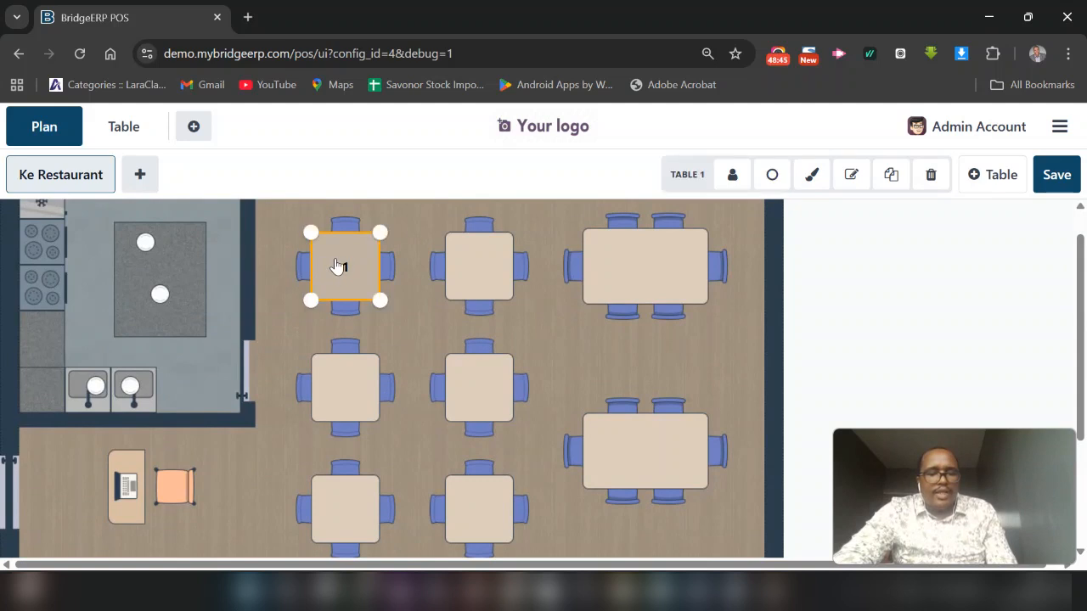
left_click(890, 174)
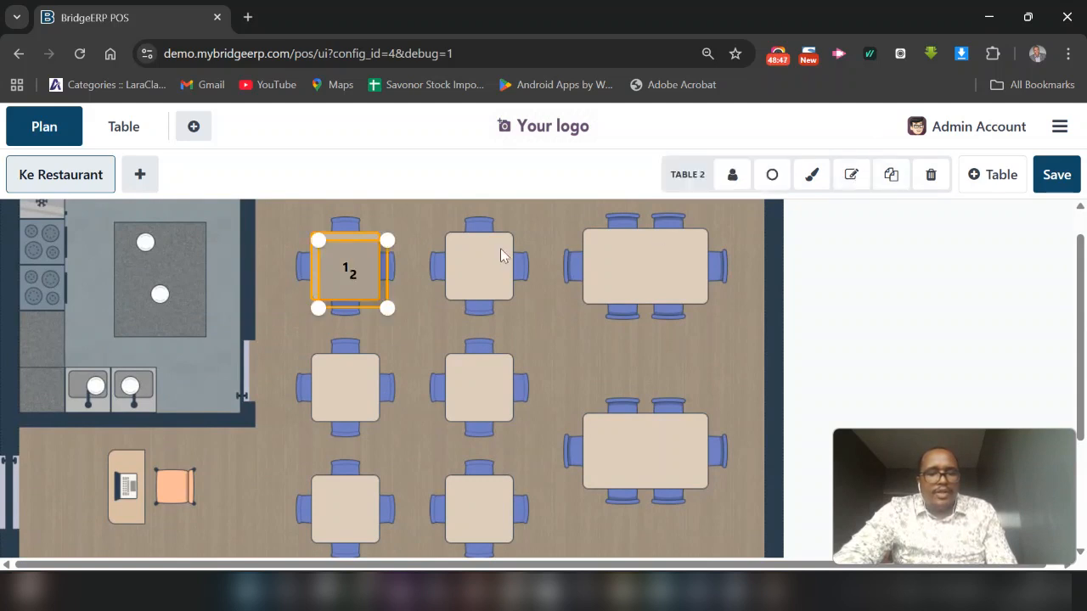
left_click_drag(357, 273, 486, 266)
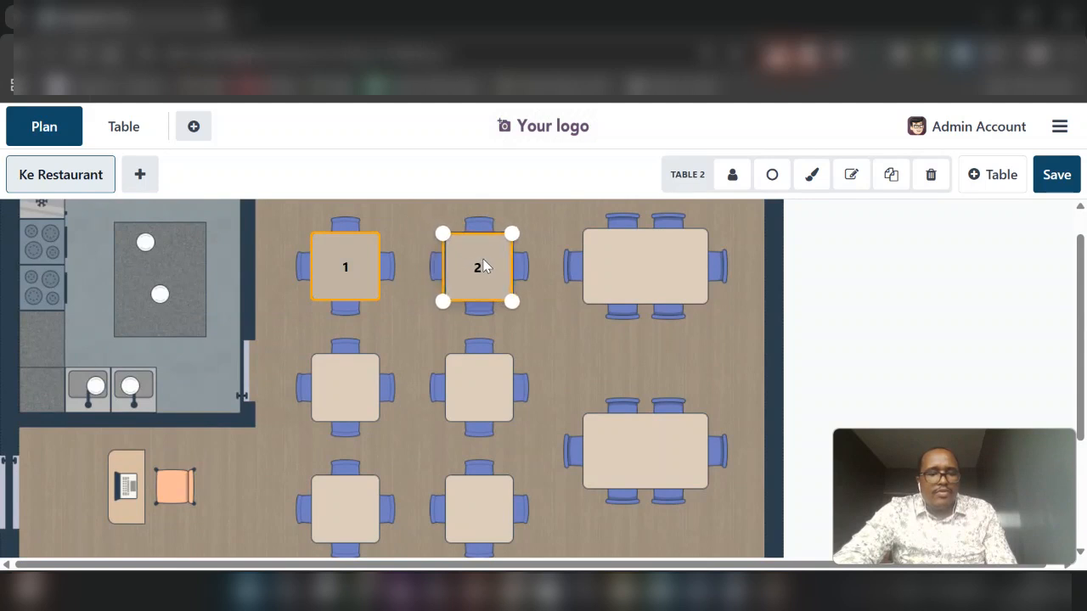
Duplicate table 2 and place the copy, table 3, on the four-seat dining table directly below table 1
left_click_drag(487, 259, 341, 391)
left_click(890, 174)
left_click(482, 271)
scroll(412, 435, "down", 2)
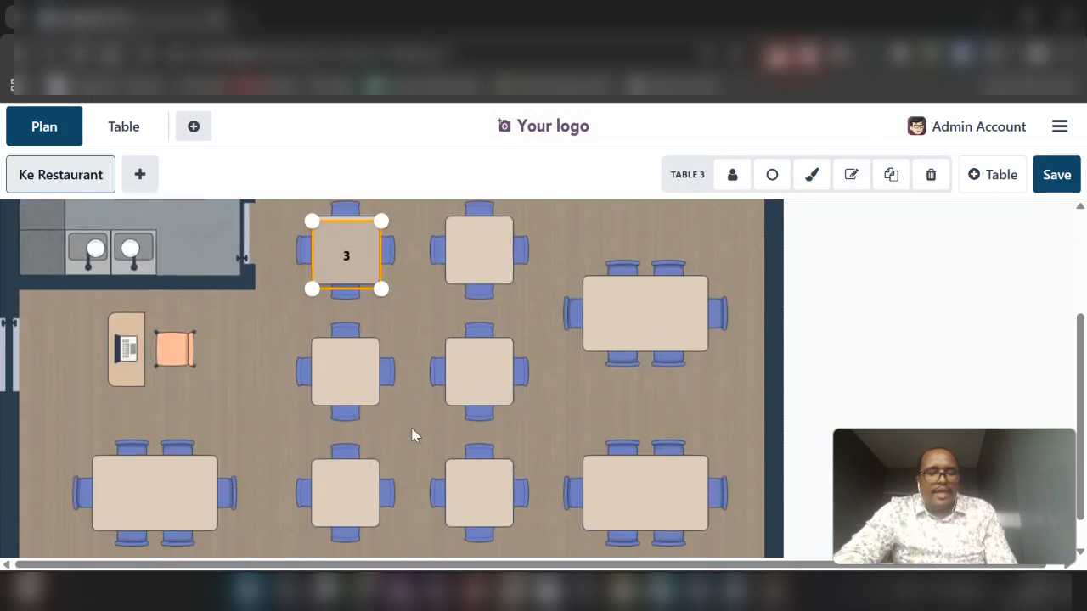
Select tables 1, 2 and 3 together and duplicate them in one operation
scroll(465, 286, "up", 2)
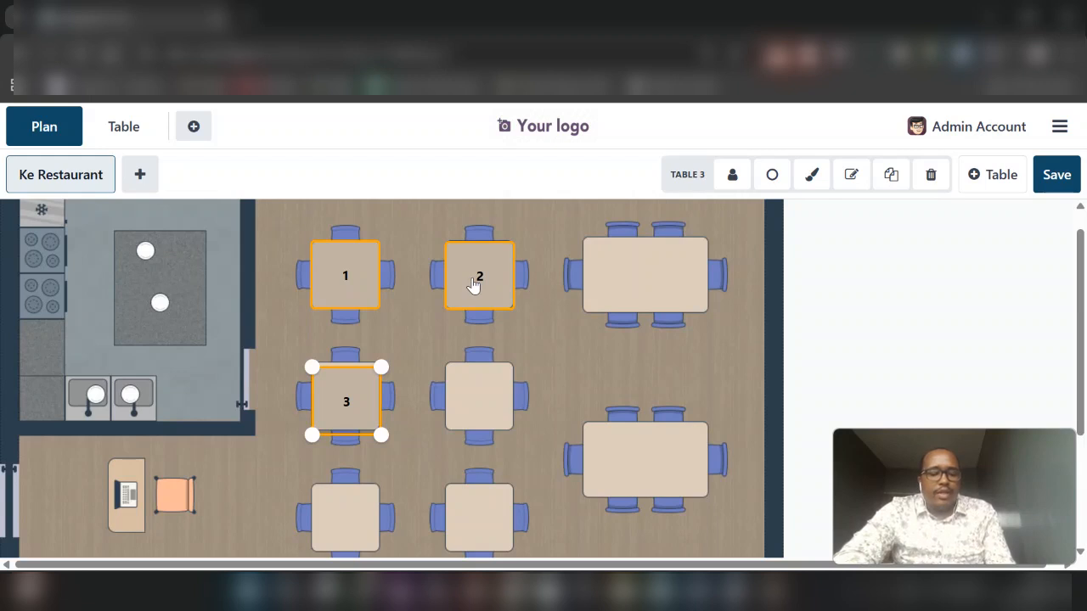
left_click(474, 286, "shift")
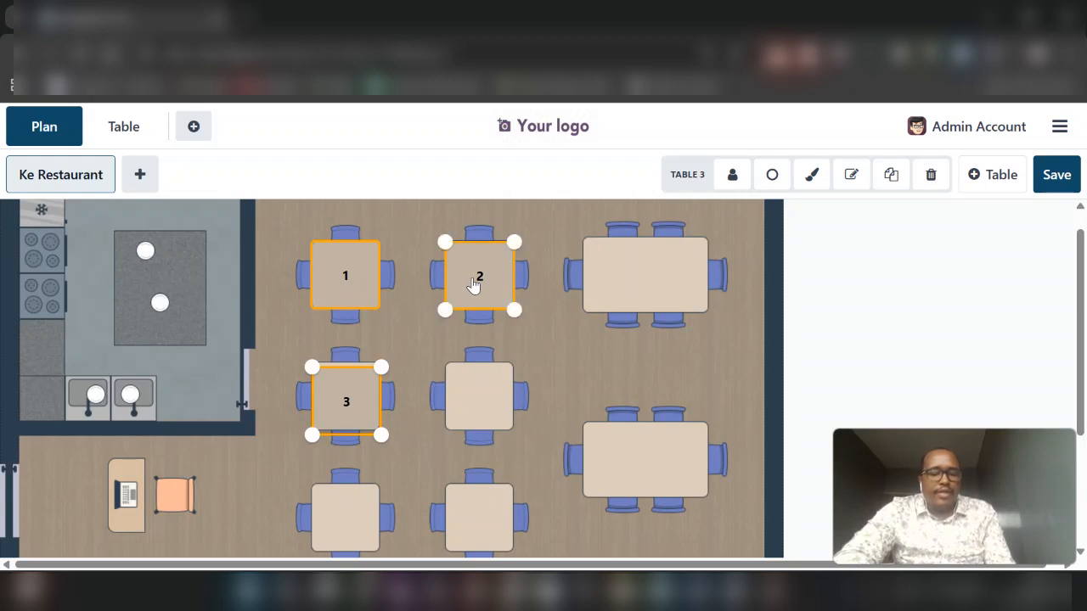
left_click(329, 292, "shift")
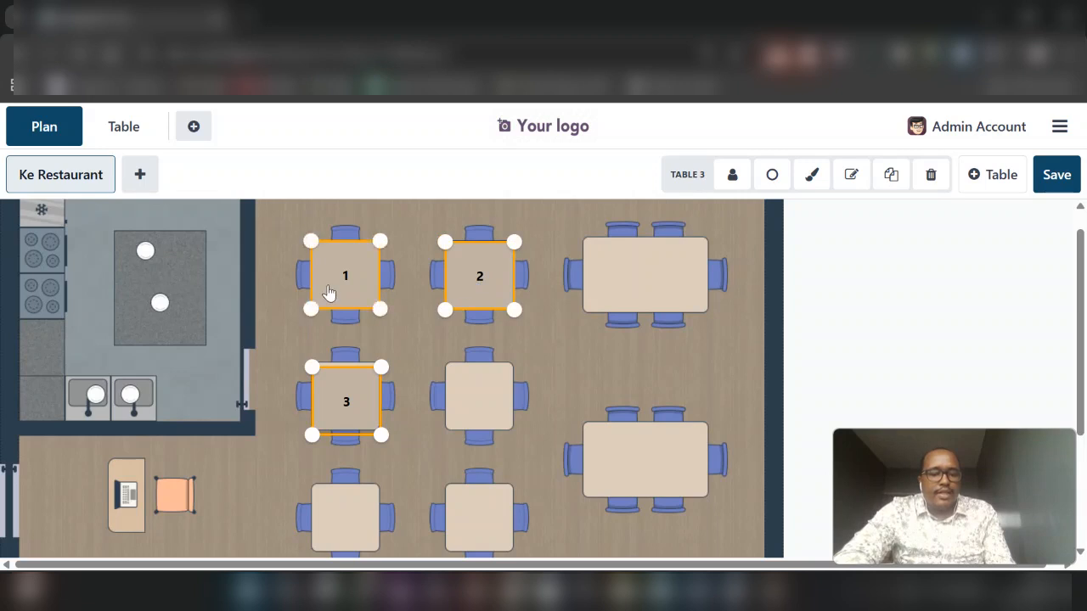
left_click(888, 178)
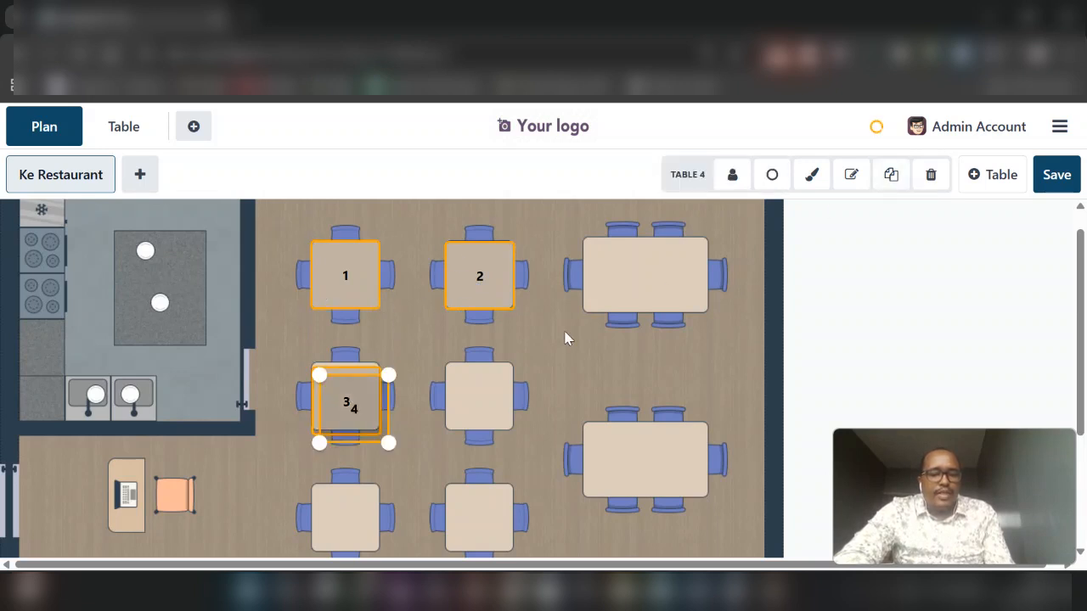
Place table 4 beside table 3, and tables 5 and 6 on the two four-seat dining tables in the third row
scroll(565, 339, "down", 1)
left_click_drag(357, 316, 479, 296)
left_click_drag(364, 290, 356, 520)
scroll(417, 289, "up", 1)
scroll(355, 520, "down", 1)
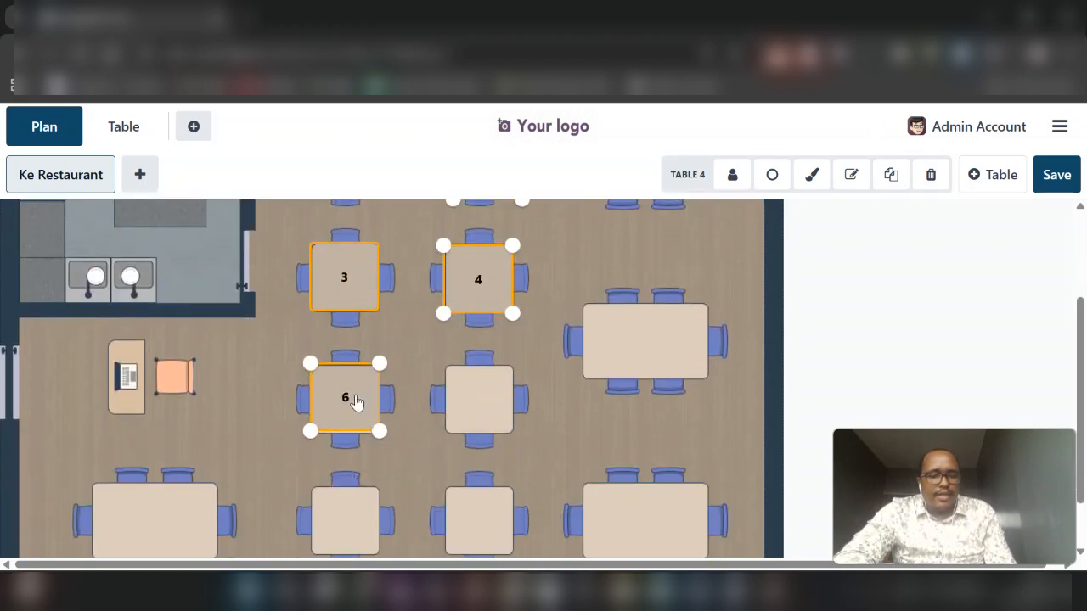
scroll(357, 404, "up", 1)
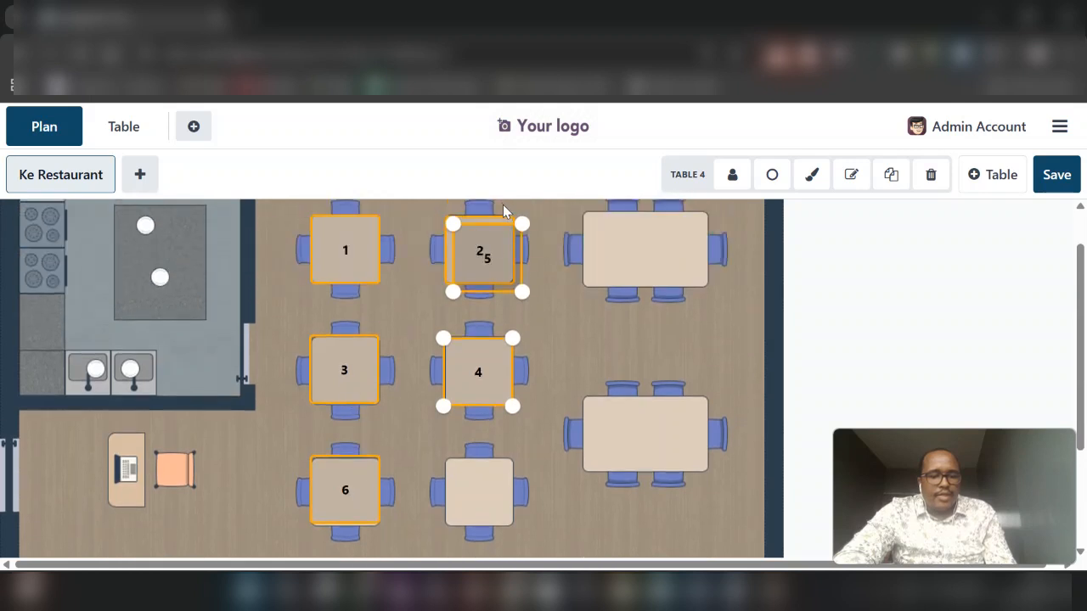
left_click_drag(482, 259, 403, 493)
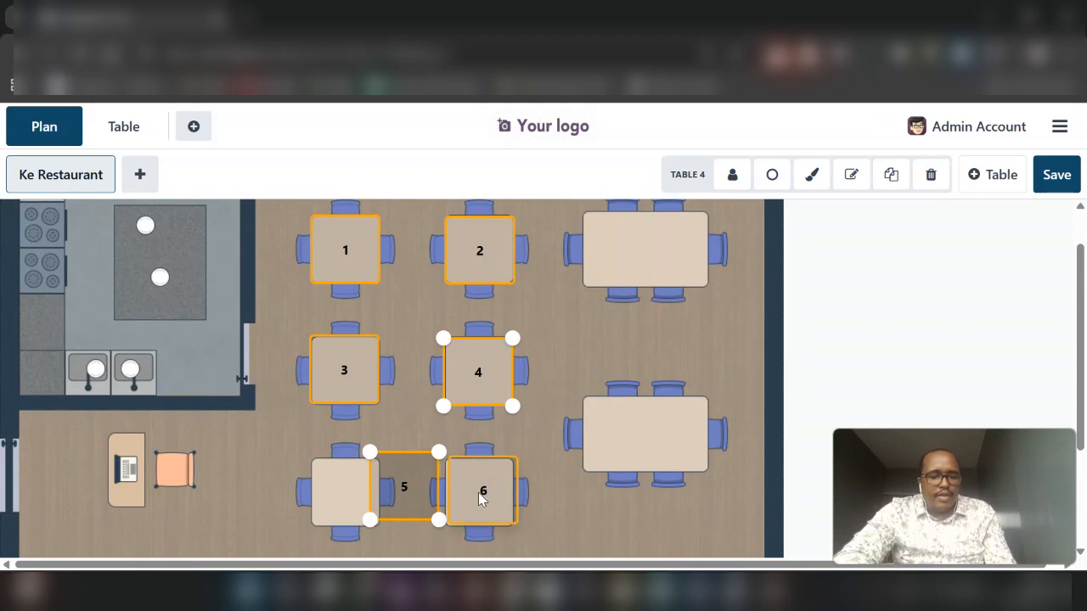
left_click_drag(417, 500, 356, 498)
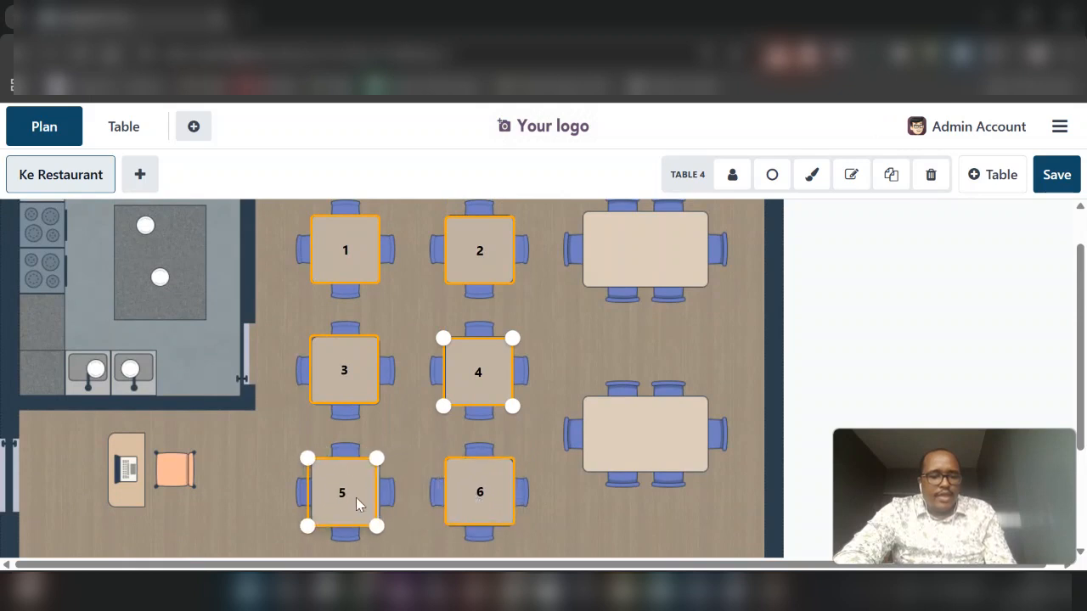
scroll(501, 430, "down", 2)
scroll(412, 434, "up", 2)
scroll(428, 355, "up", 1)
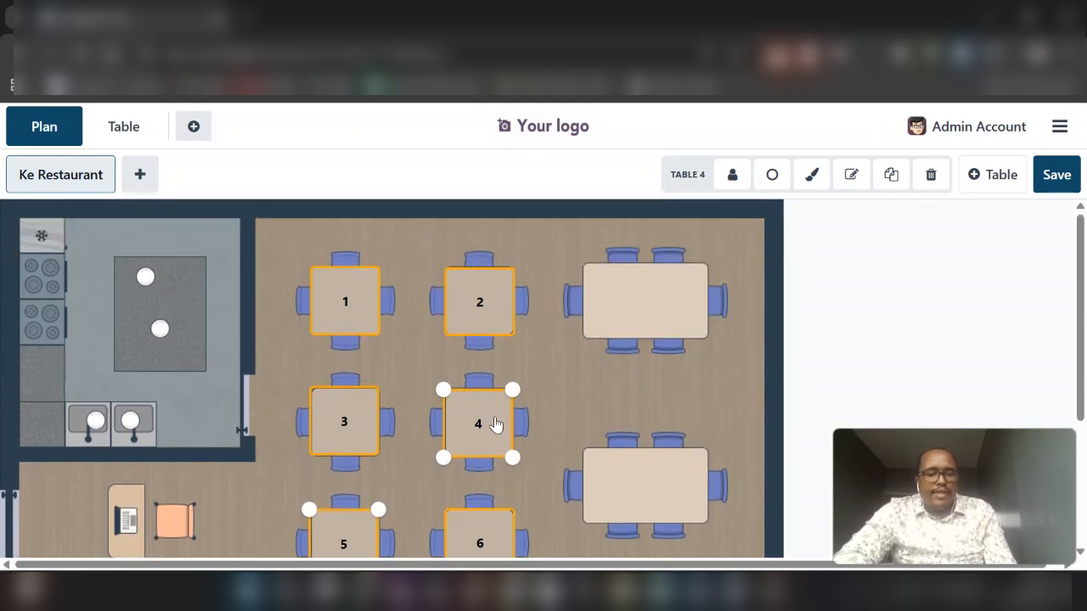
Duplicate table 2, place the copy on the upper six-seat dining table, and resize it to match the drawn tabletop
left_click(475, 318)
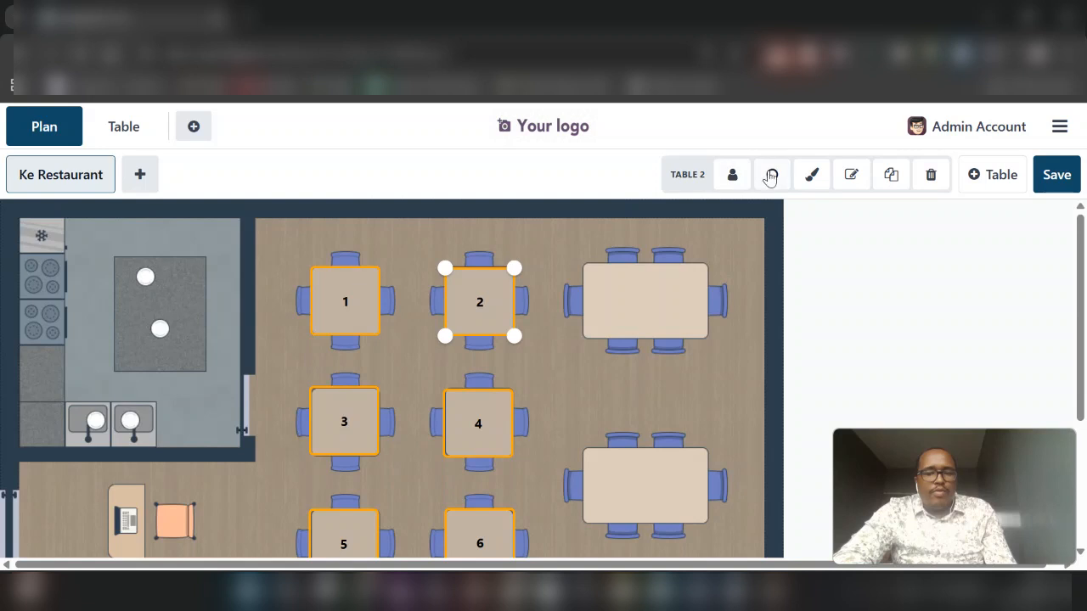
left_click(891, 174)
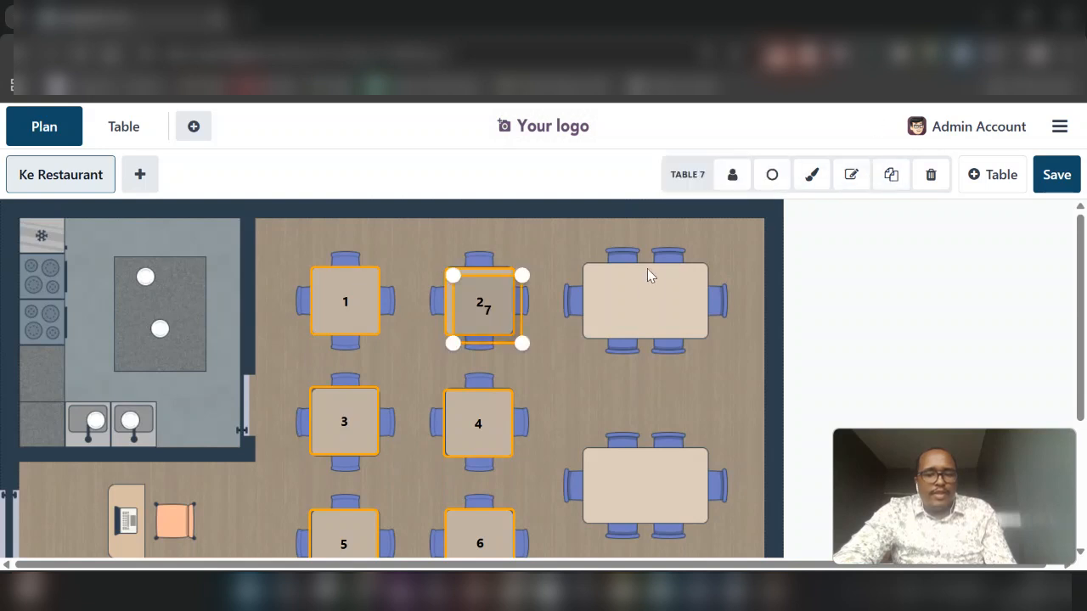
left_click_drag(464, 313, 596, 303)
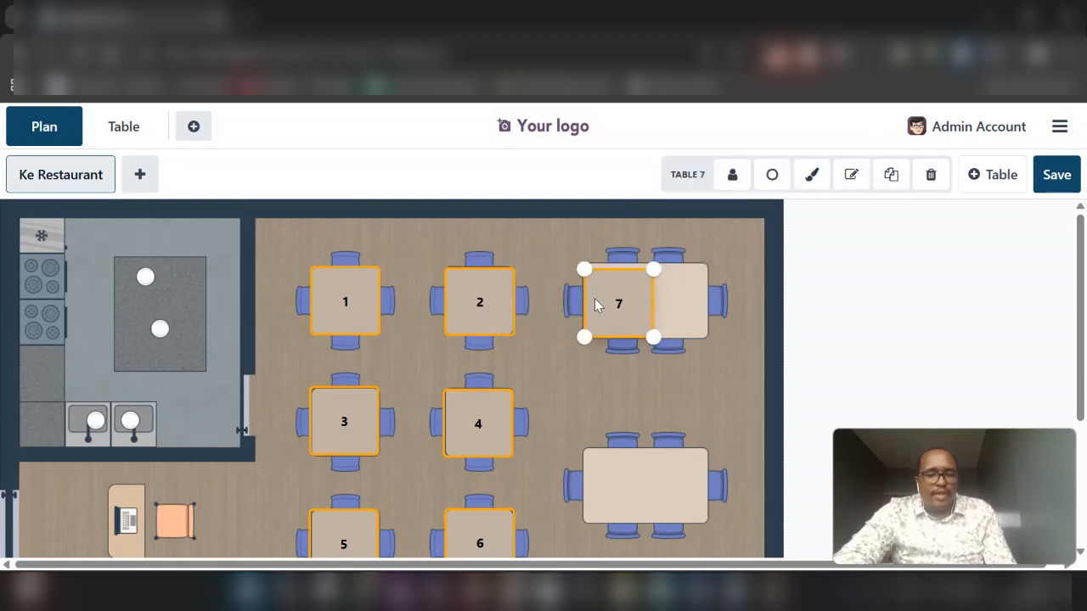
left_click_drag(653, 338, 715, 333)
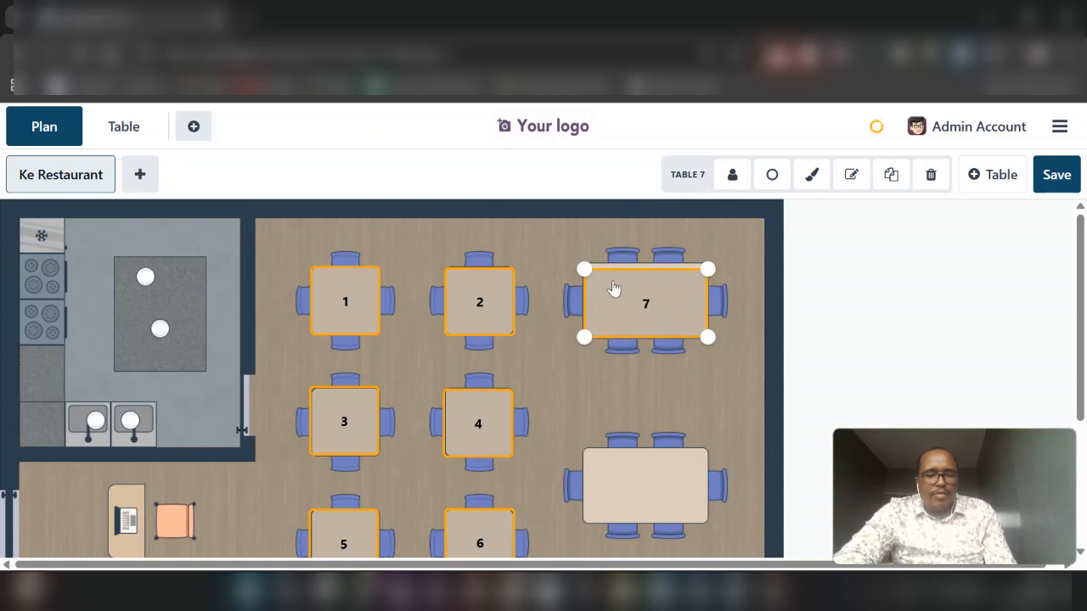
left_click_drag(579, 271, 570, 258)
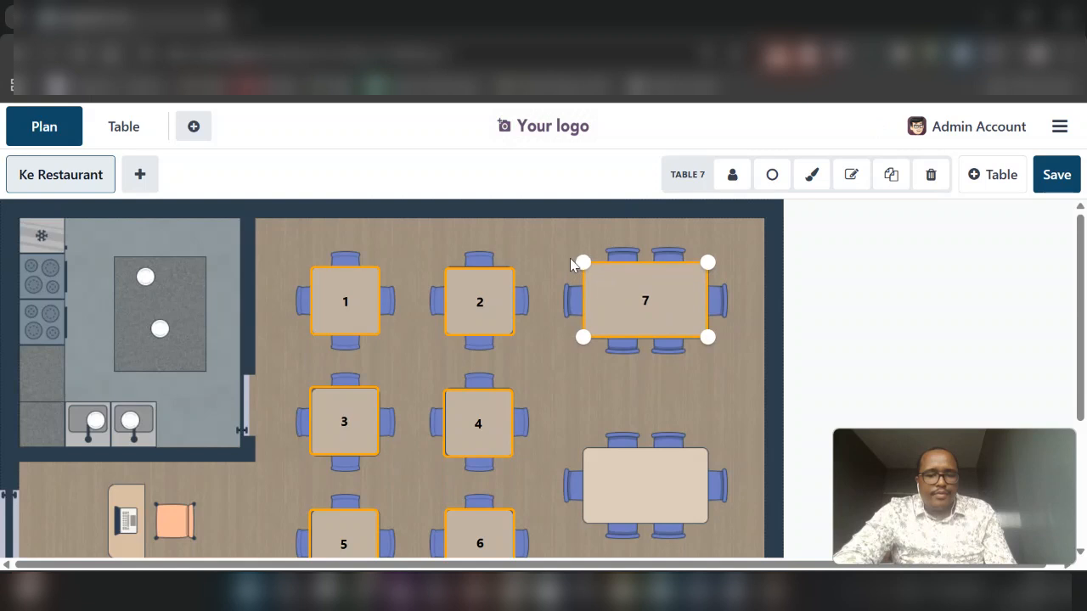
Duplicate table 7 and place the copy, table 8, on the six-seat dining table below it
left_click(891, 174)
left_click_drag(655, 309, 647, 486)
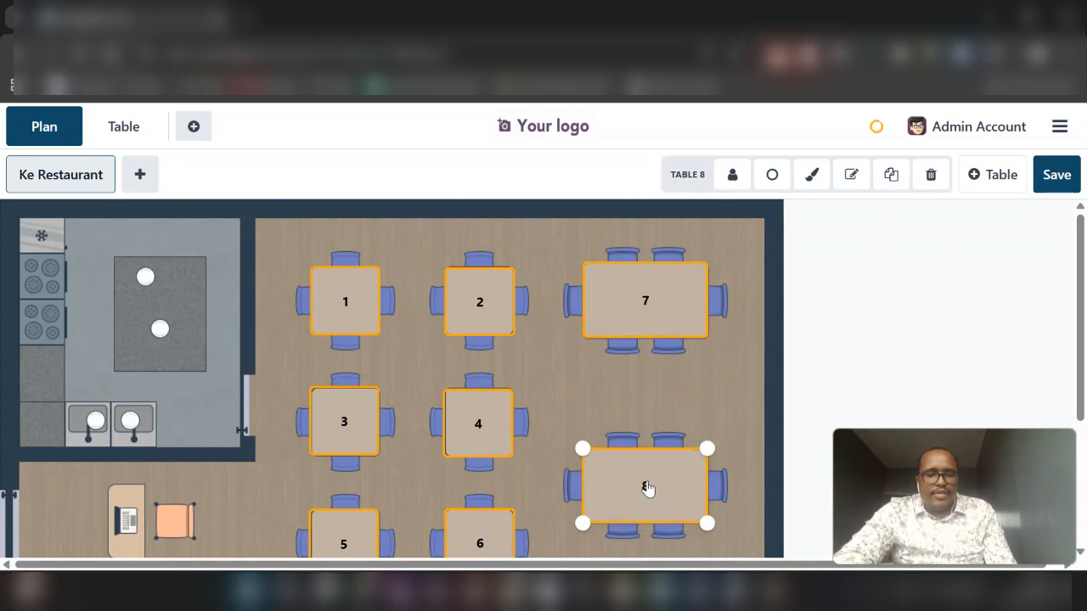
scroll(571, 347, "down", 3)
scroll(560, 391, "up", 2)
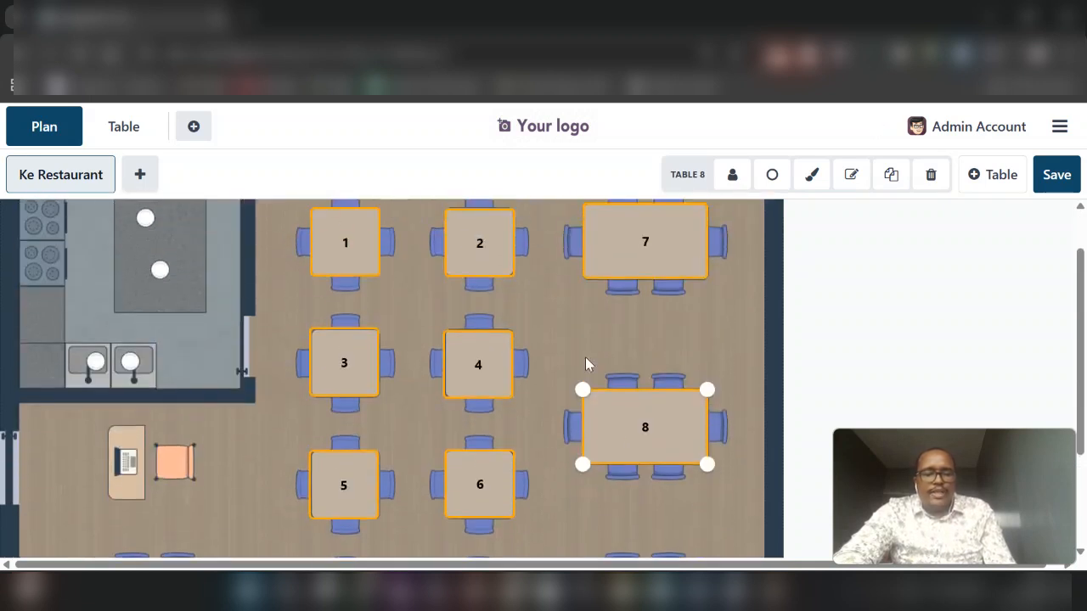
View the number setting of table 8, discard it without changes, and look over the whole floor plan
left_click(854, 180)
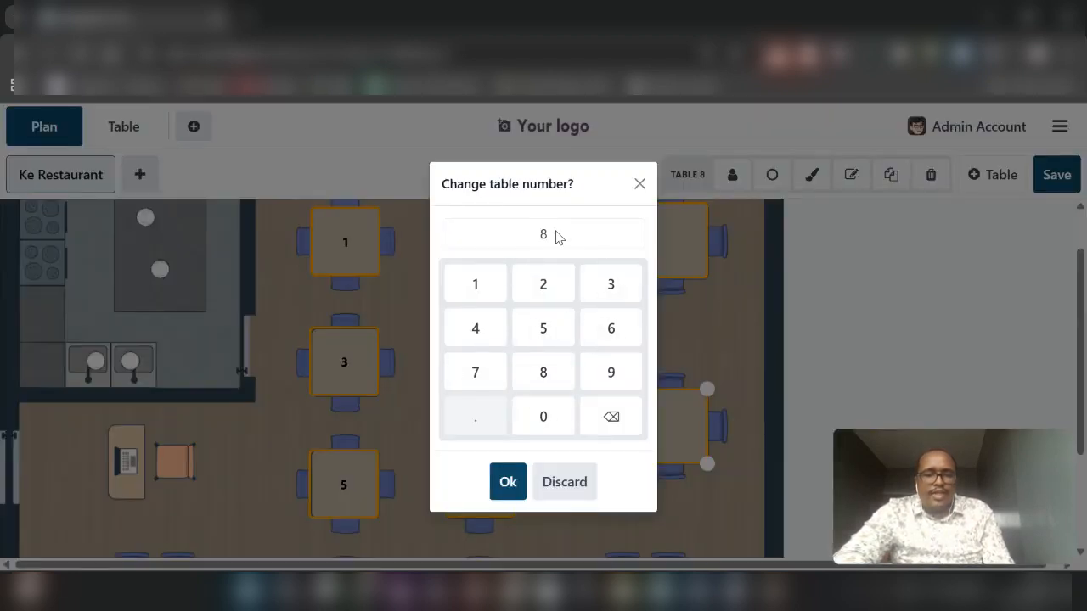
left_click(564, 484)
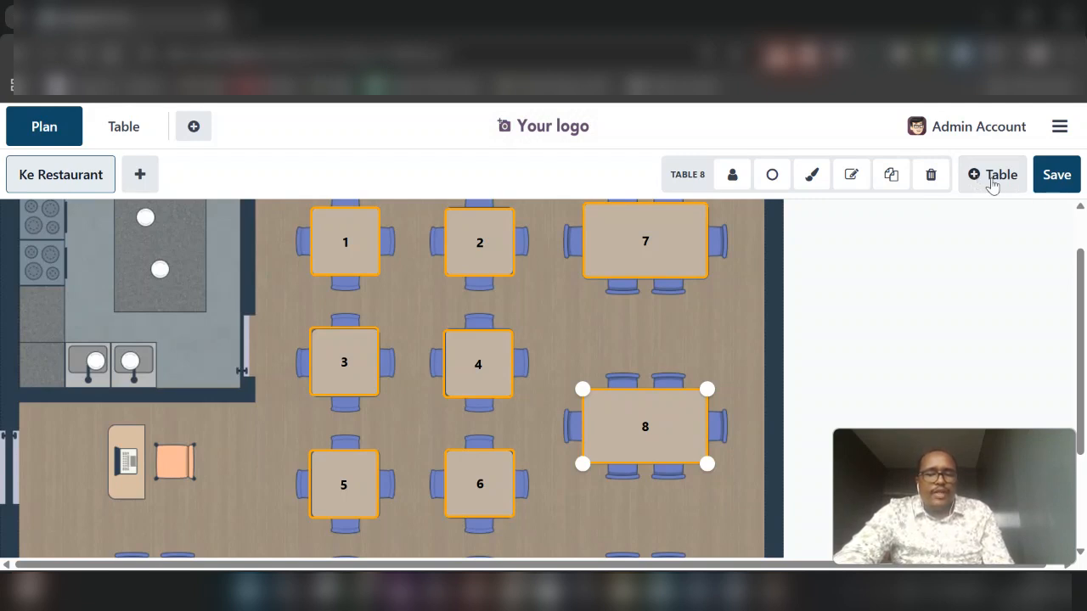
scroll(631, 295, "down", 3)
scroll(631, 294, "up", 2)
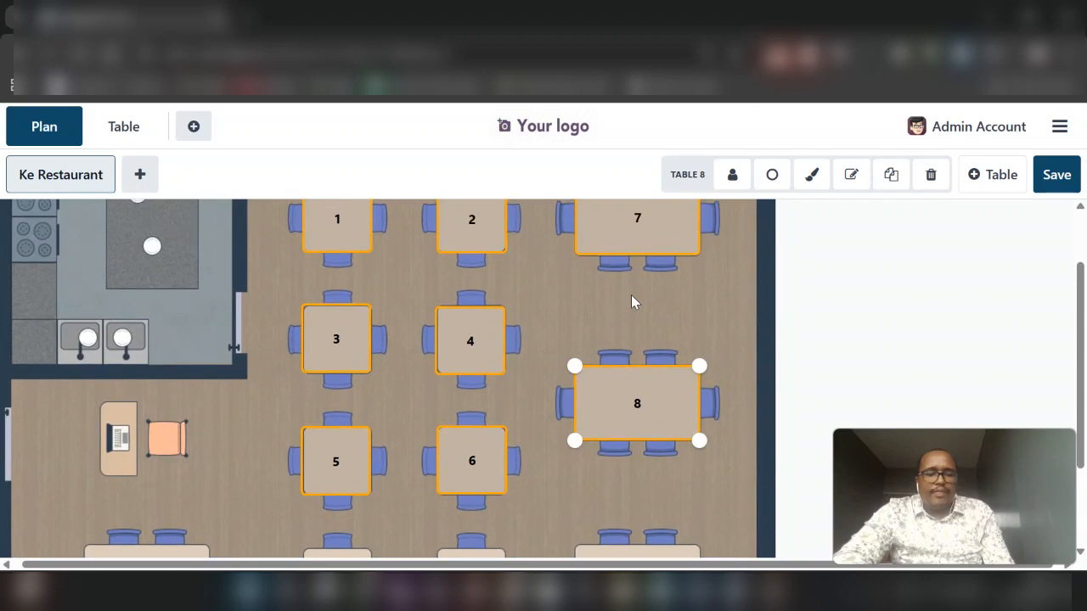
scroll(631, 294, "down", 2)
scroll(630, 295, "up", 4)
scroll(504, 349, "down", 2)
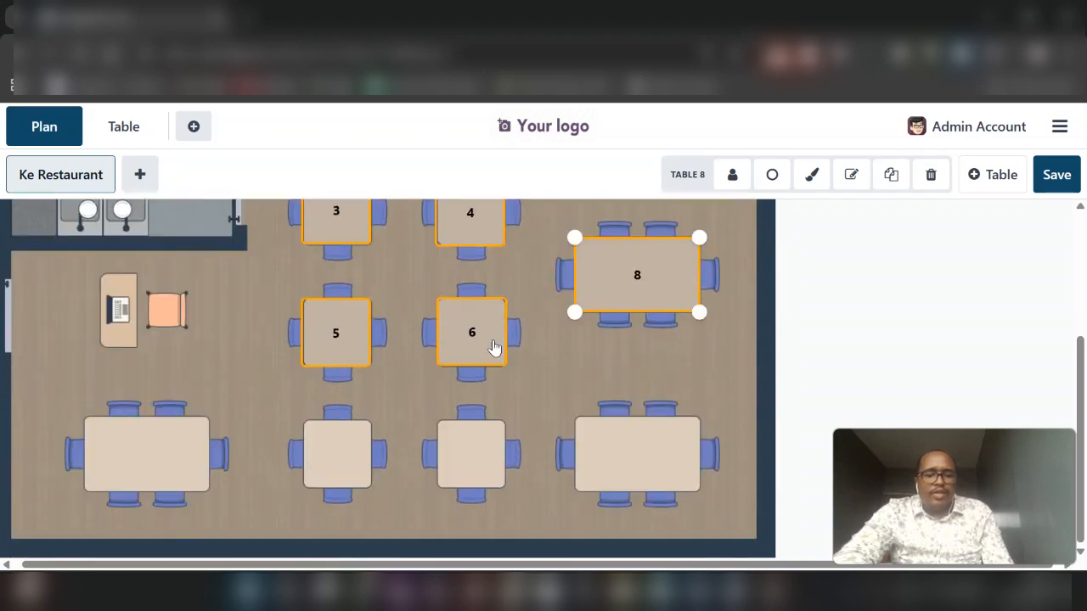
scroll(519, 444, "up", 2)
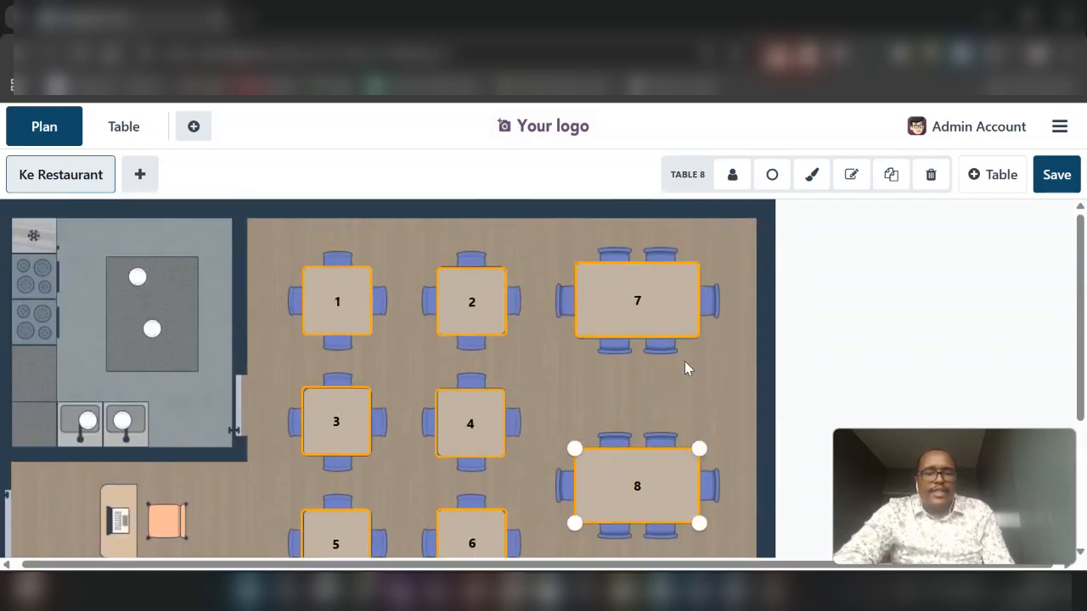
Save the floor plan layout and look over the saved tables
left_click(1057, 178)
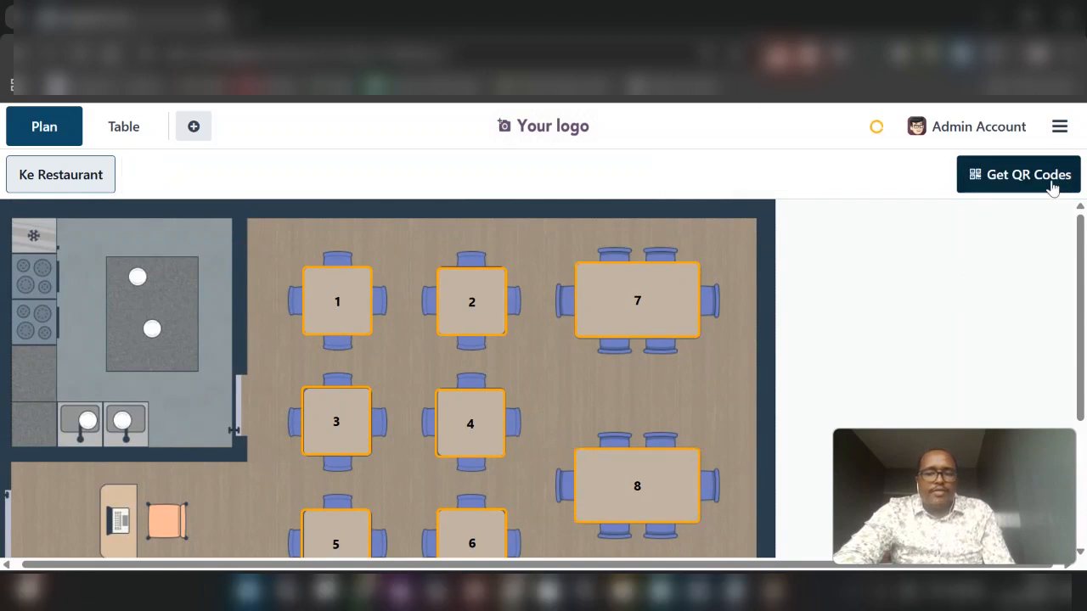
scroll(766, 328, "down", 1)
scroll(538, 277, "up", 1)
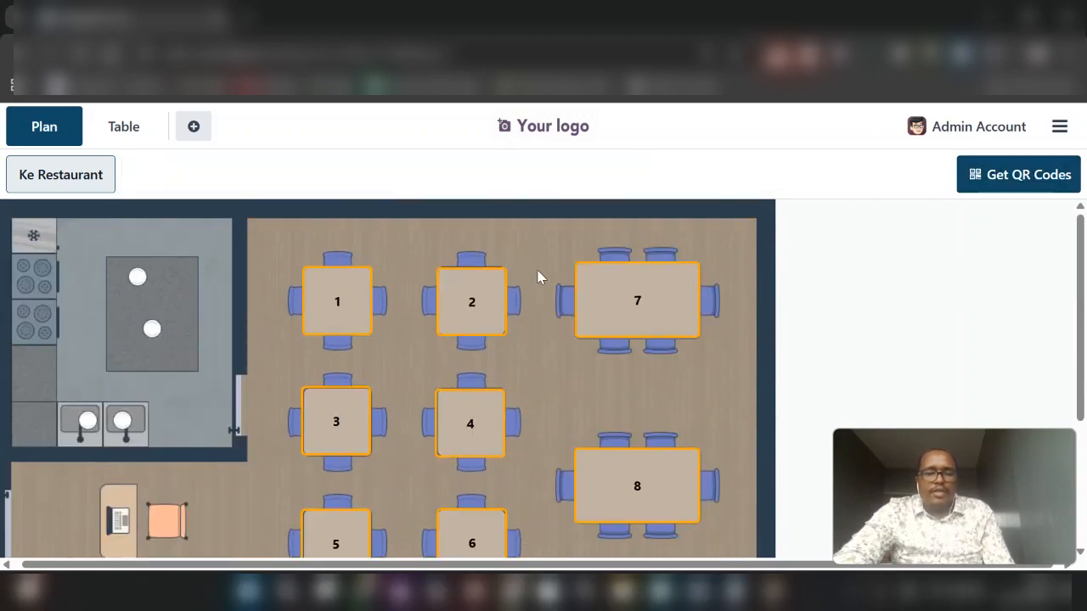
Start an order for table 2 and add a Burger Menu Combo with a Cheese Burger, Belgian fresh homemade fries and a drink
left_click(468, 306)
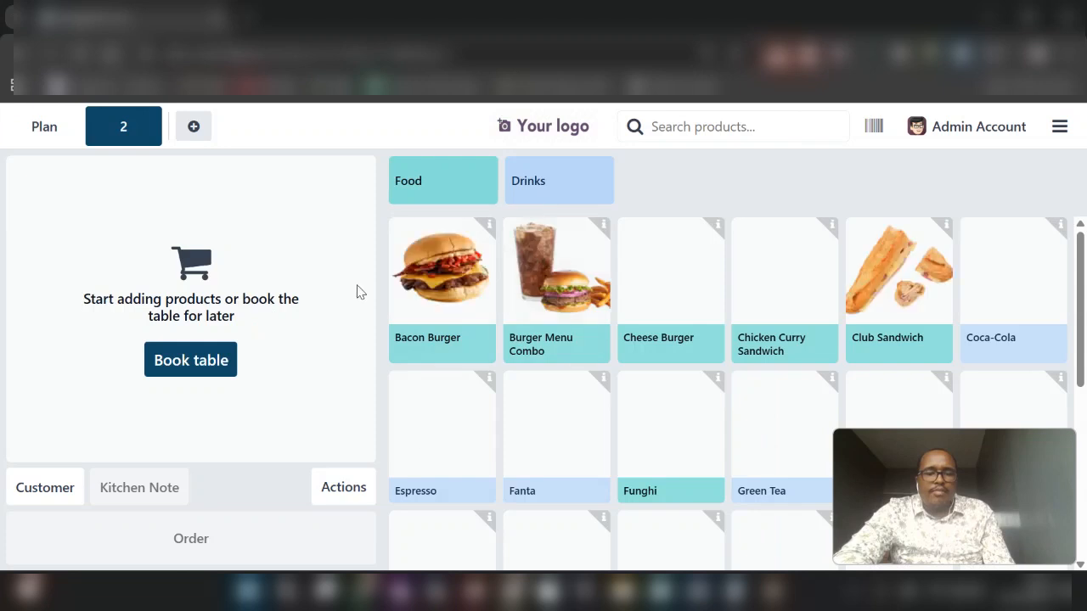
left_click(554, 285)
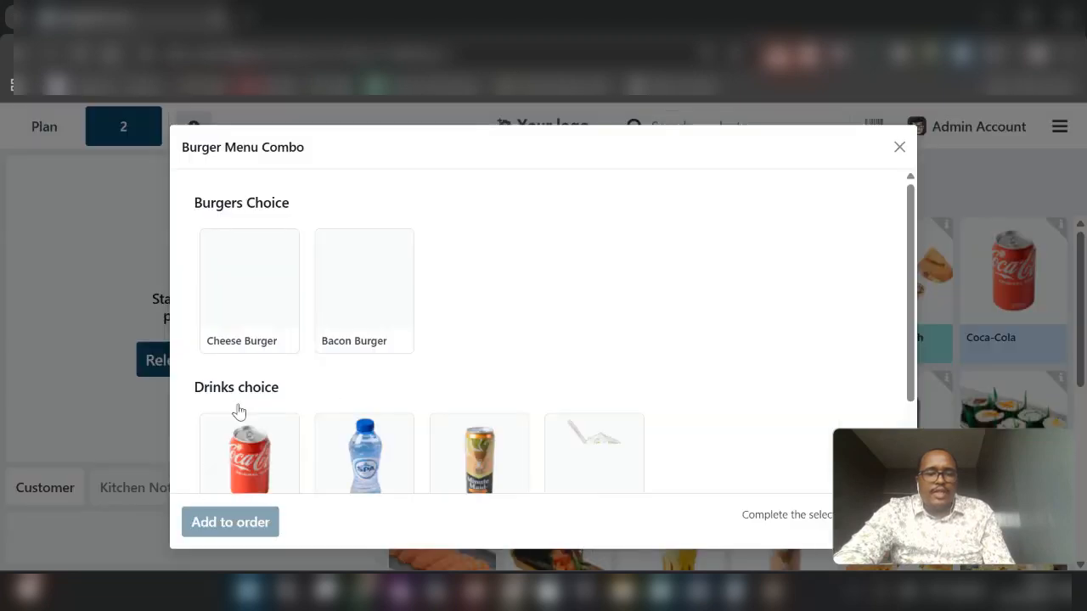
left_click(231, 307)
left_click(206, 463)
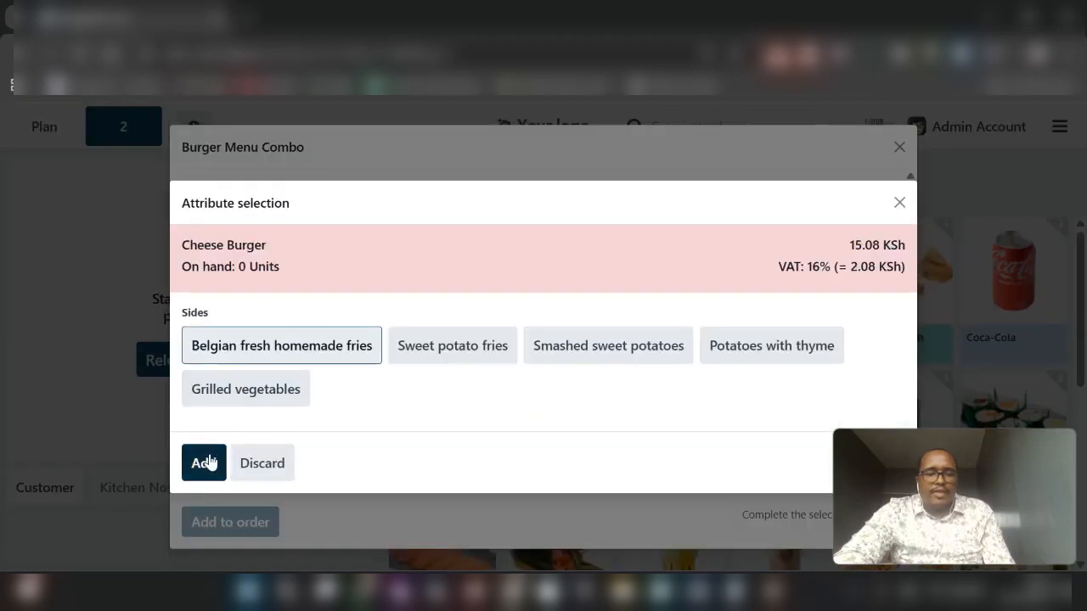
left_click(212, 525)
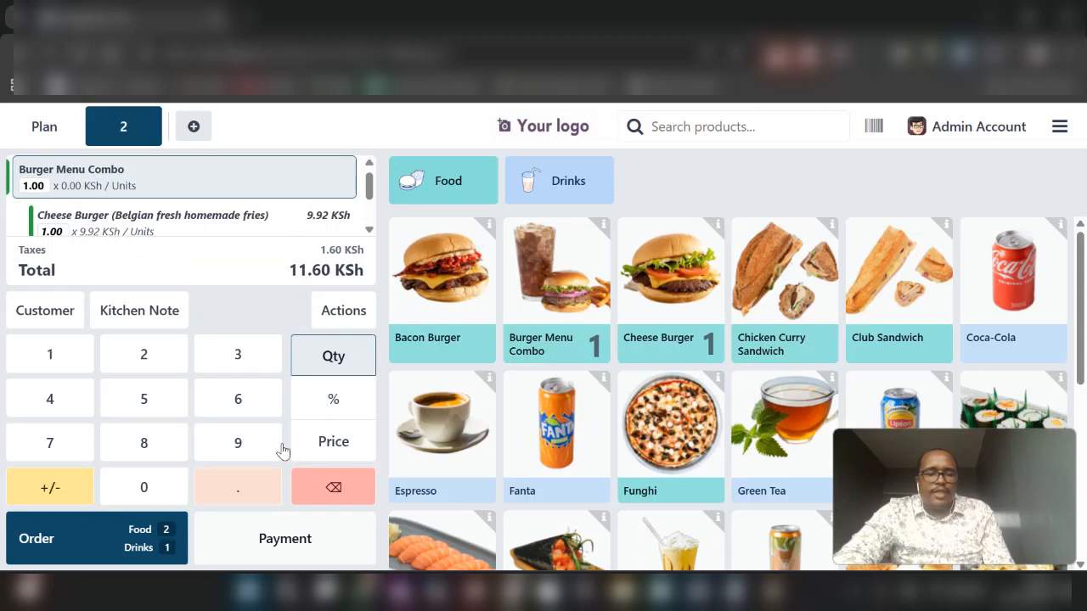